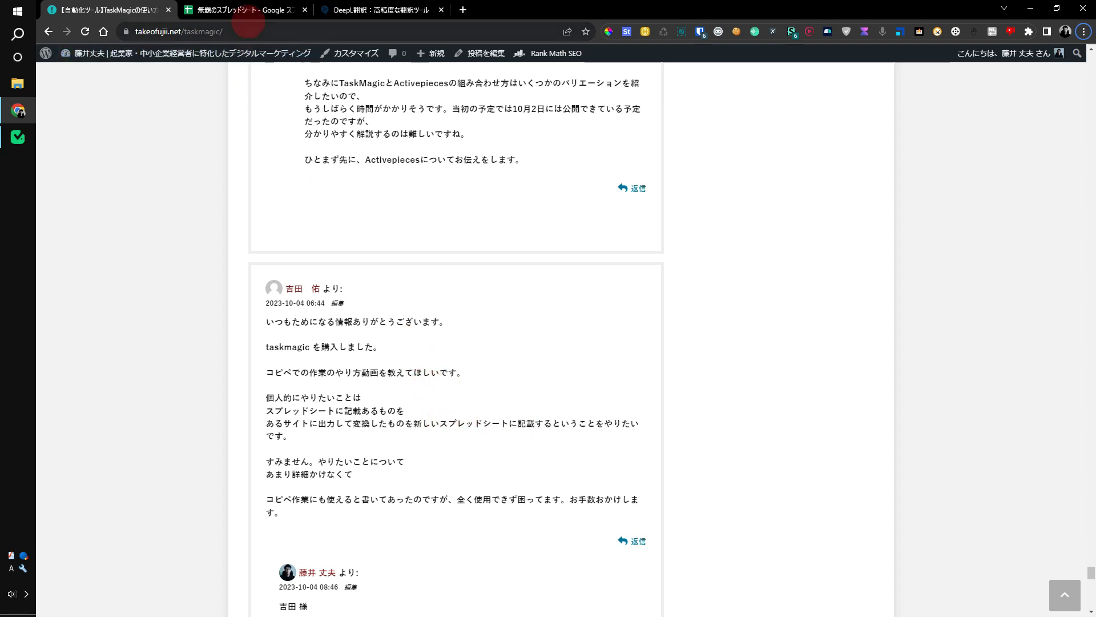
In the spreadsheet, check the 'after' sheet and the 'original' sheet's A2 cell holding hello.
left_click(257, 10)
mouse_move(264, 131)
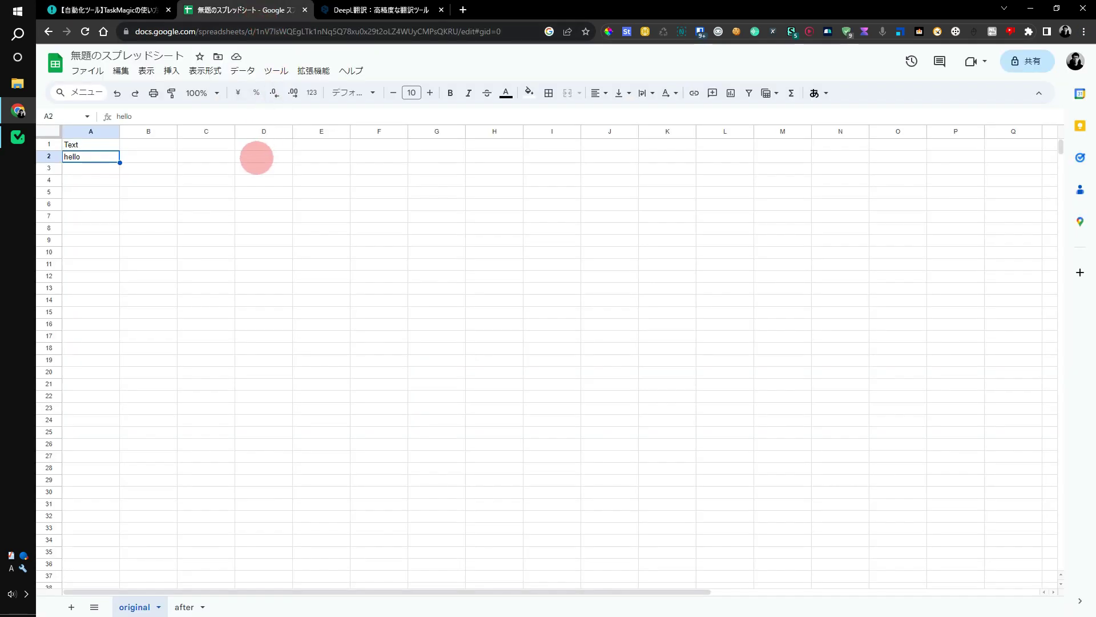
left_click(257, 158)
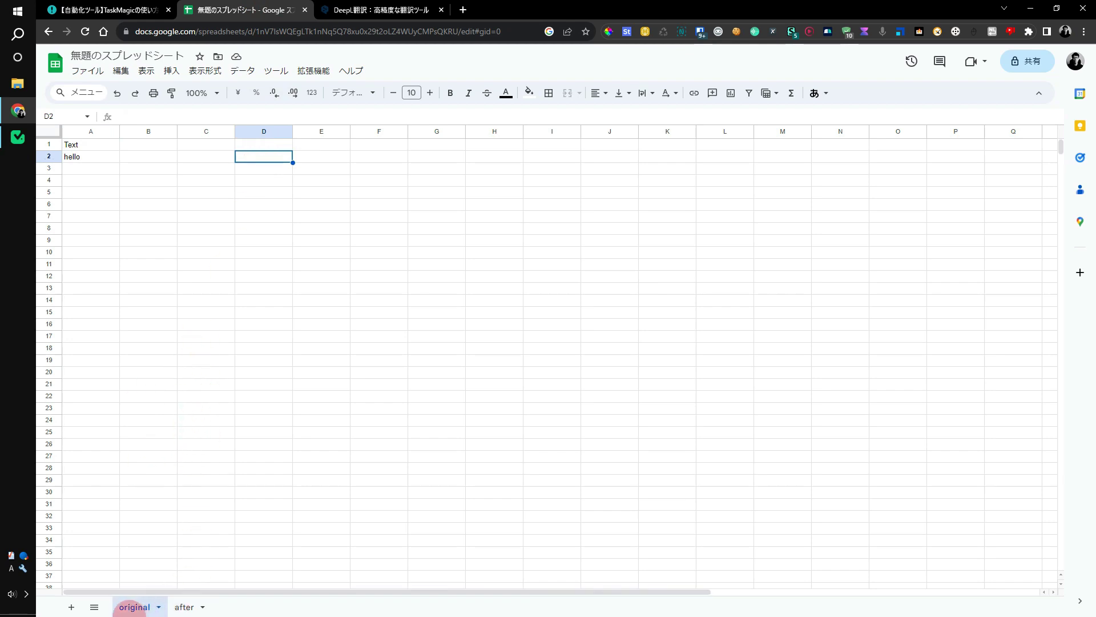
left_click(187, 605)
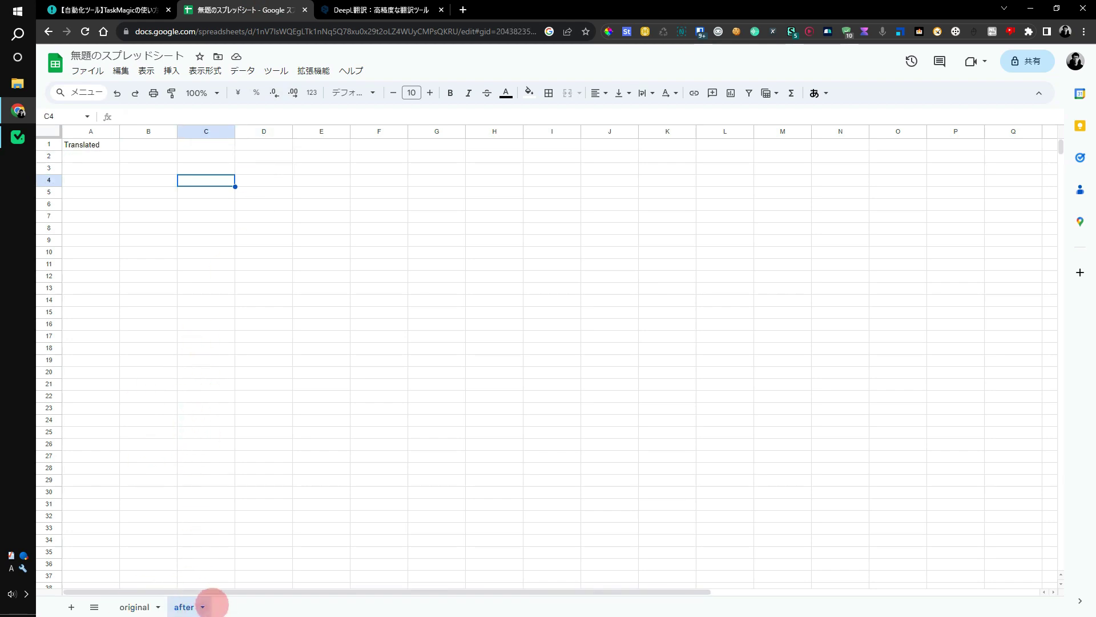
left_click(135, 607)
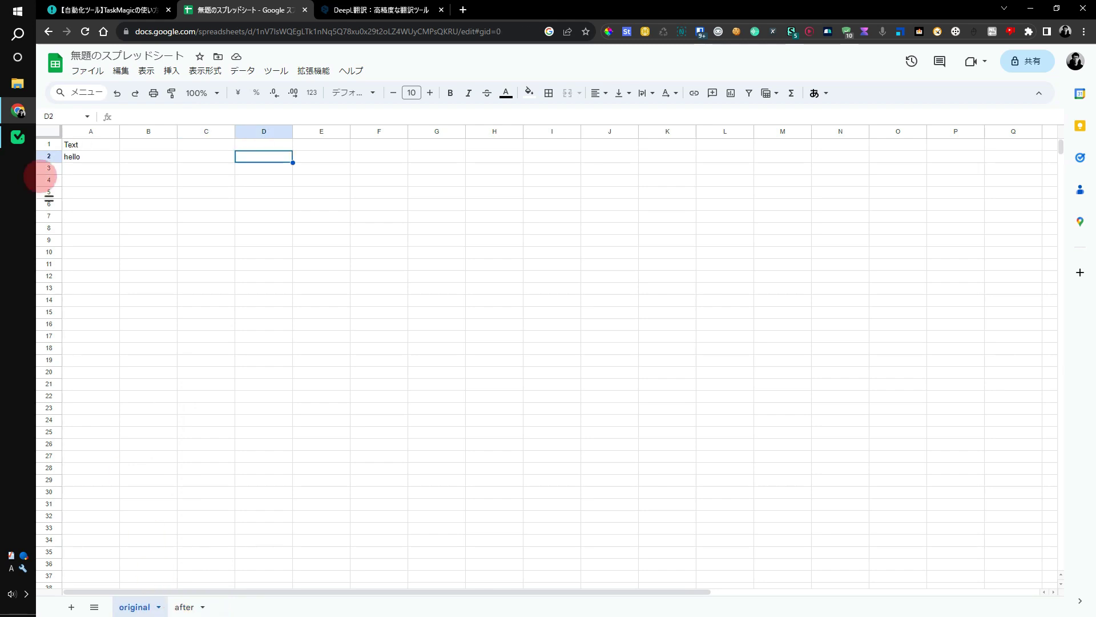
left_click(88, 156)
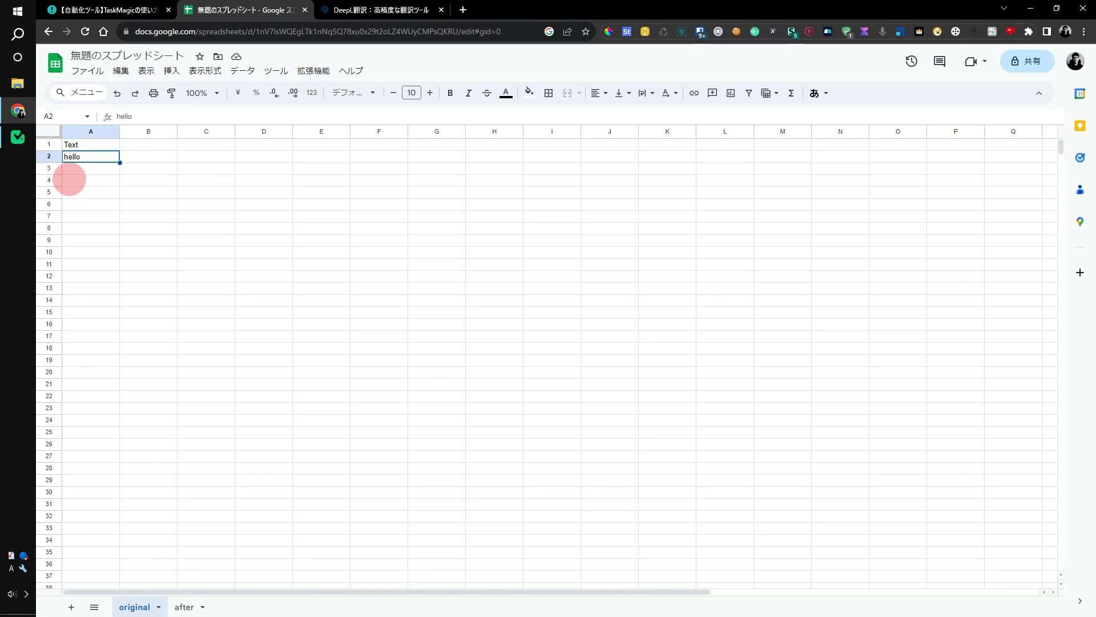
Glance at the DeepL translator, then return to cell A2 of the 'after' sheet.
left_click(360, 9)
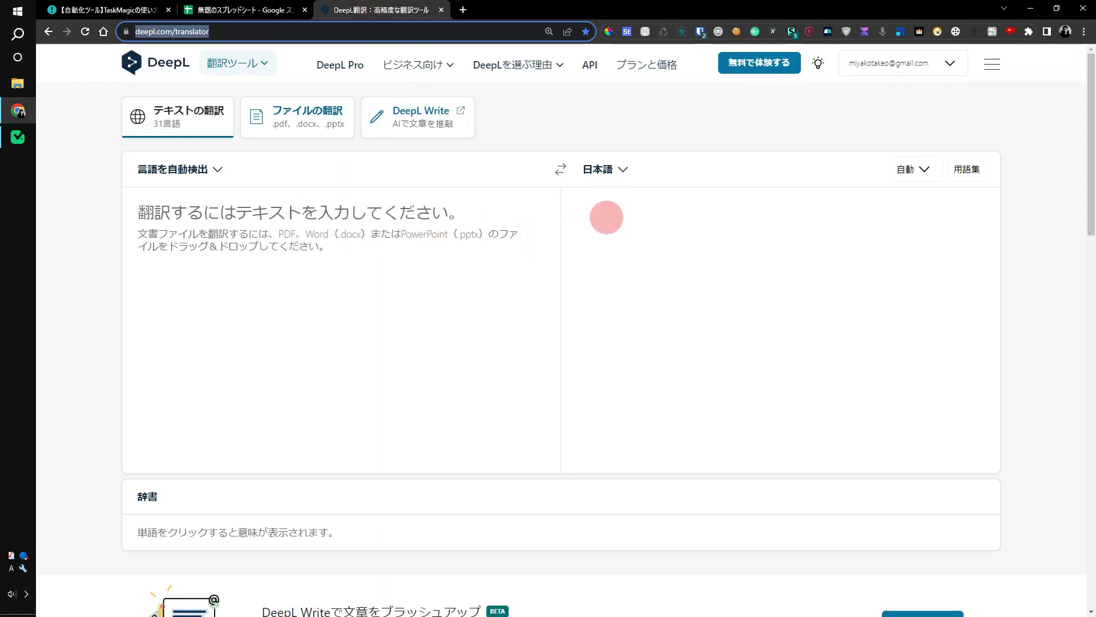
left_click(241, 9)
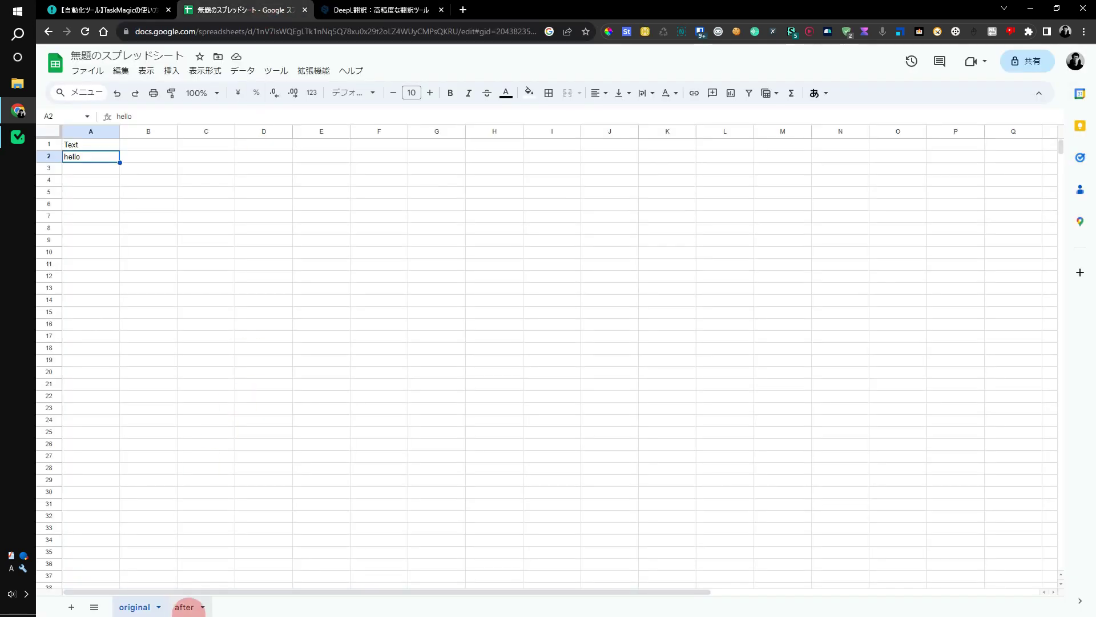
left_click(184, 607)
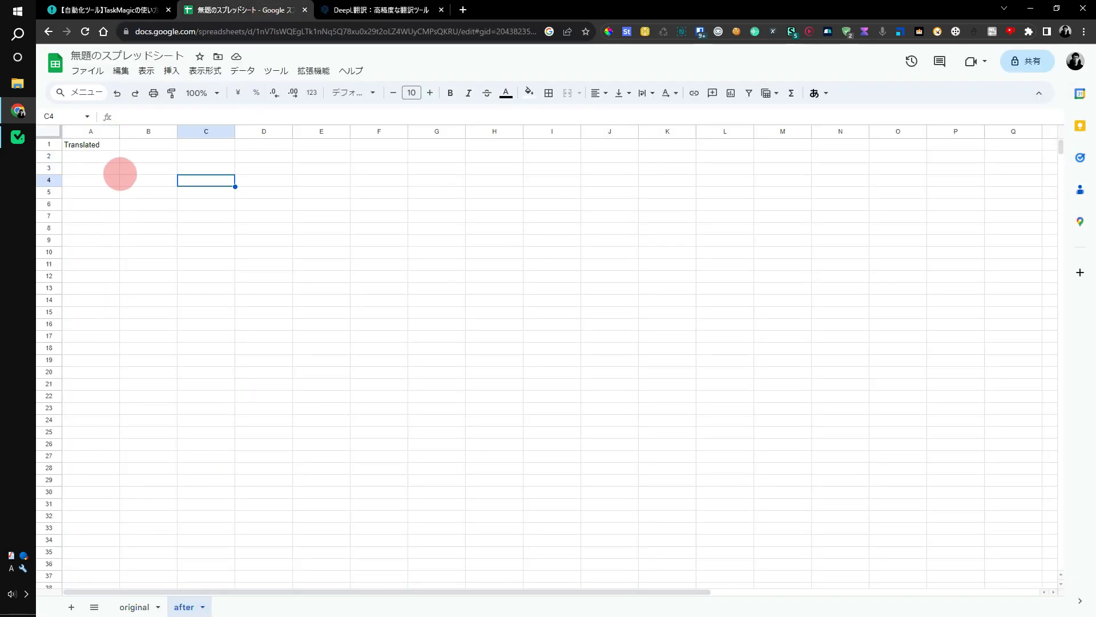
left_click(112, 156)
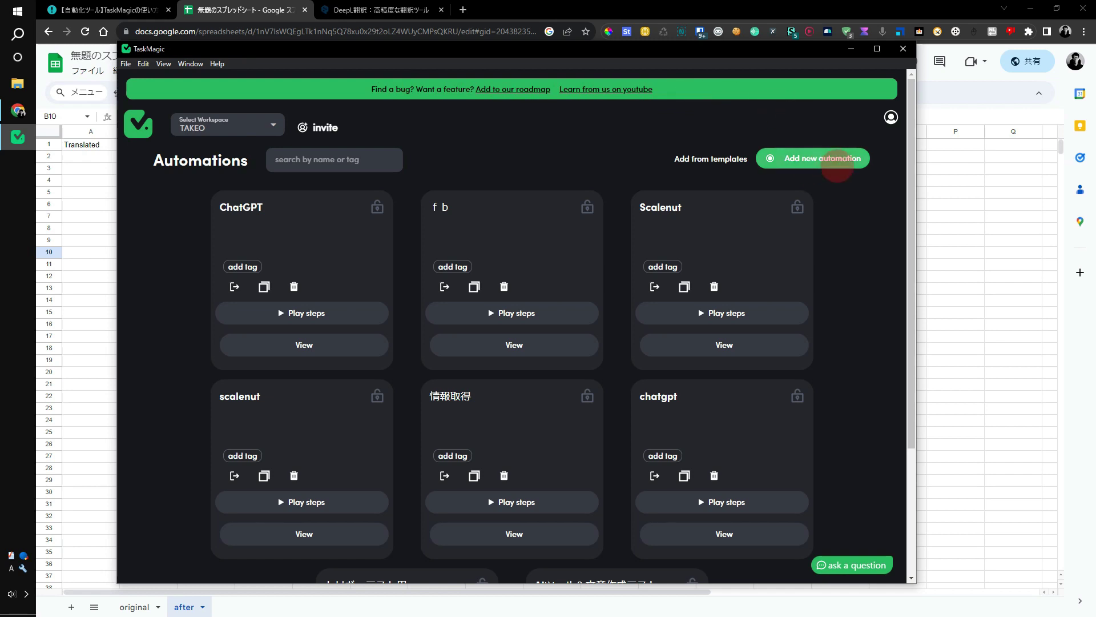
Choose 'Add new automation' on TaskMagic's Automations page.
left_click(827, 162)
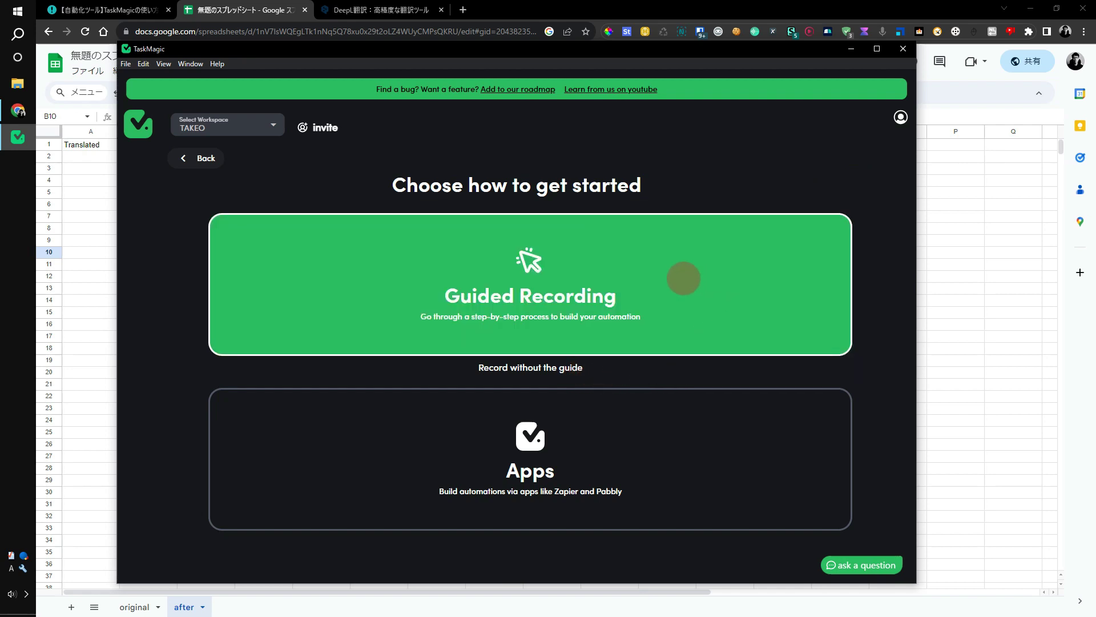
left_click(632, 313)
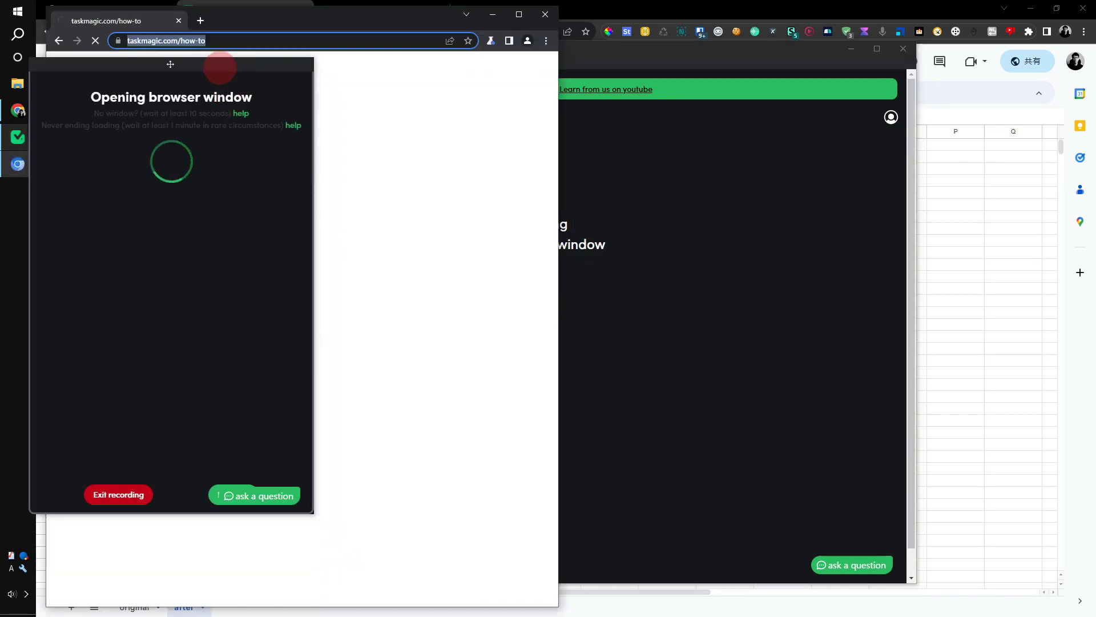
left_click_drag(227, 67, 746, 84)
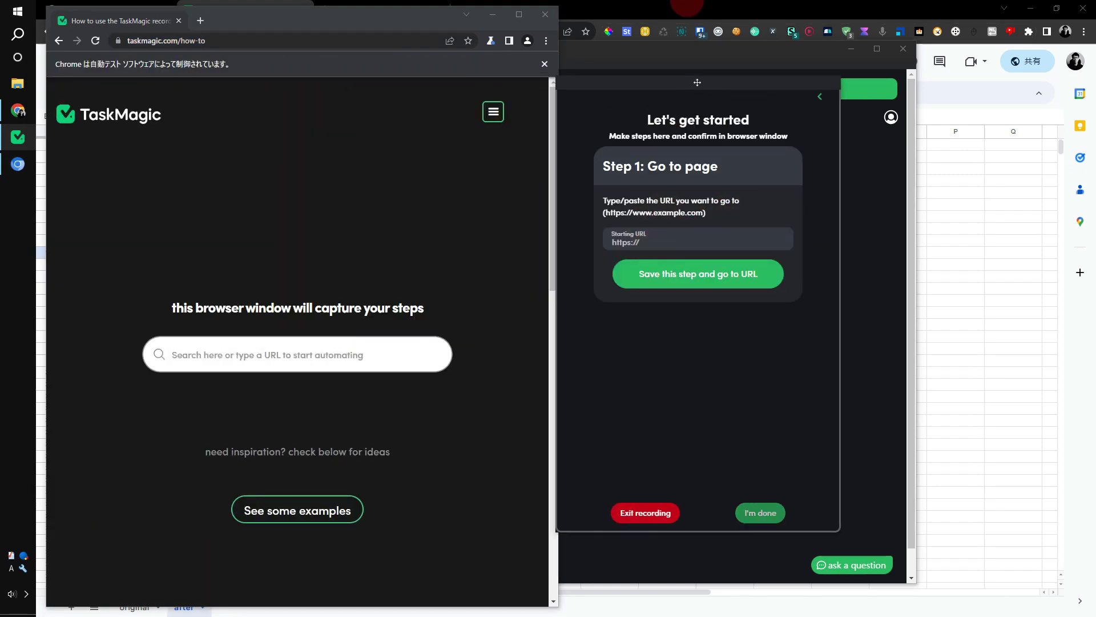
left_click(685, 9)
left_click(133, 31)
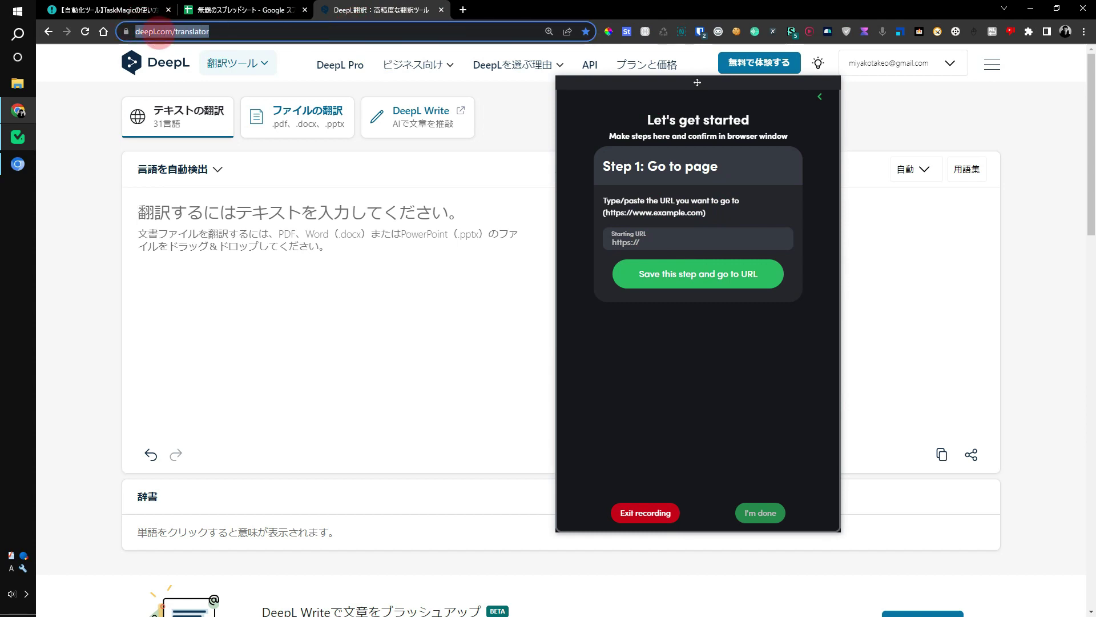
left_click(17, 164)
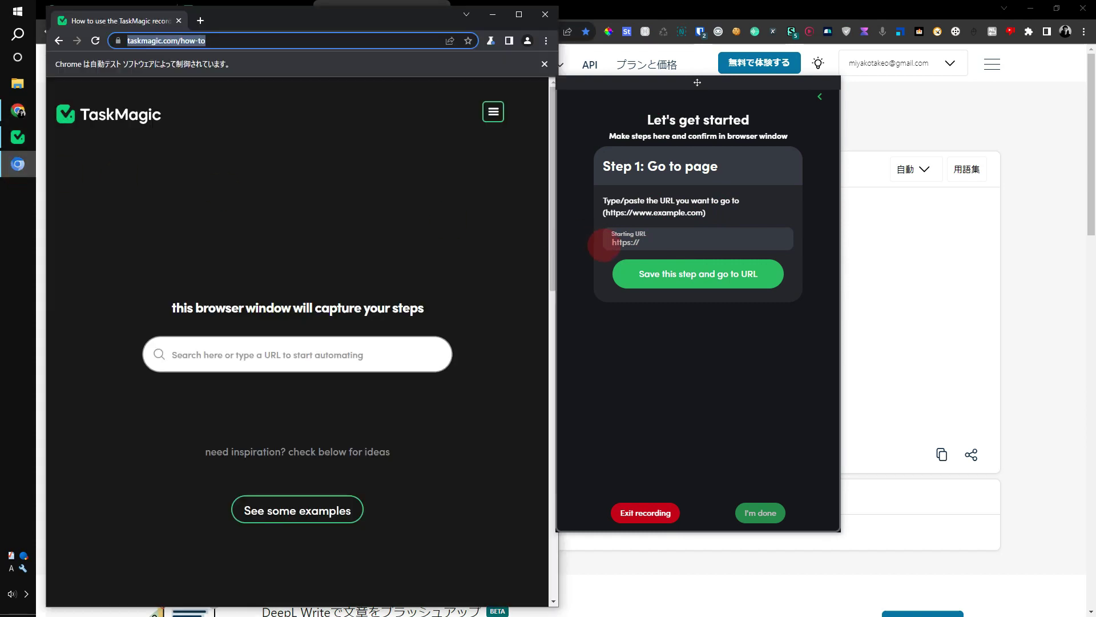
type("https://www.deepl.com/translator")
left_click(648, 273)
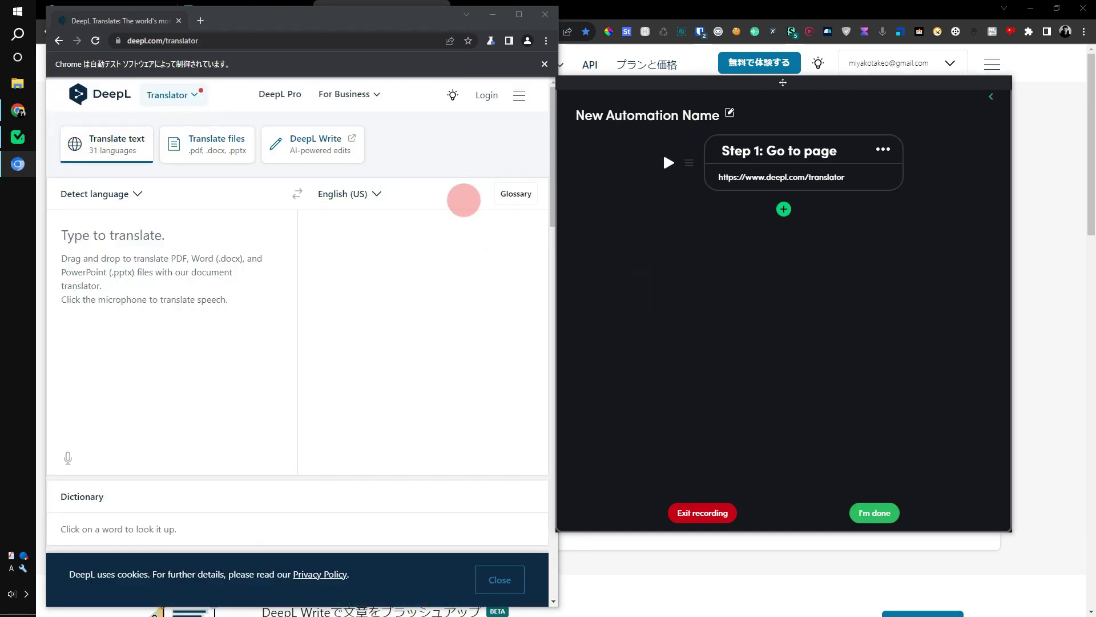
Record Step 2 as a click on DeepL's English (US) target-language selector.
left_click(527, 134)
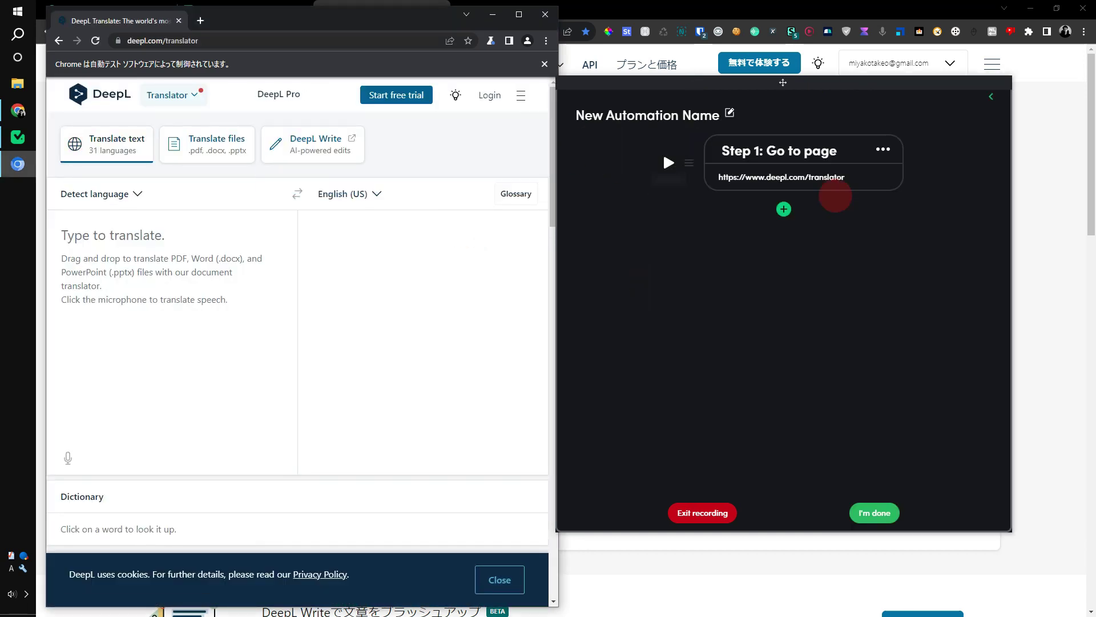
left_click(784, 209)
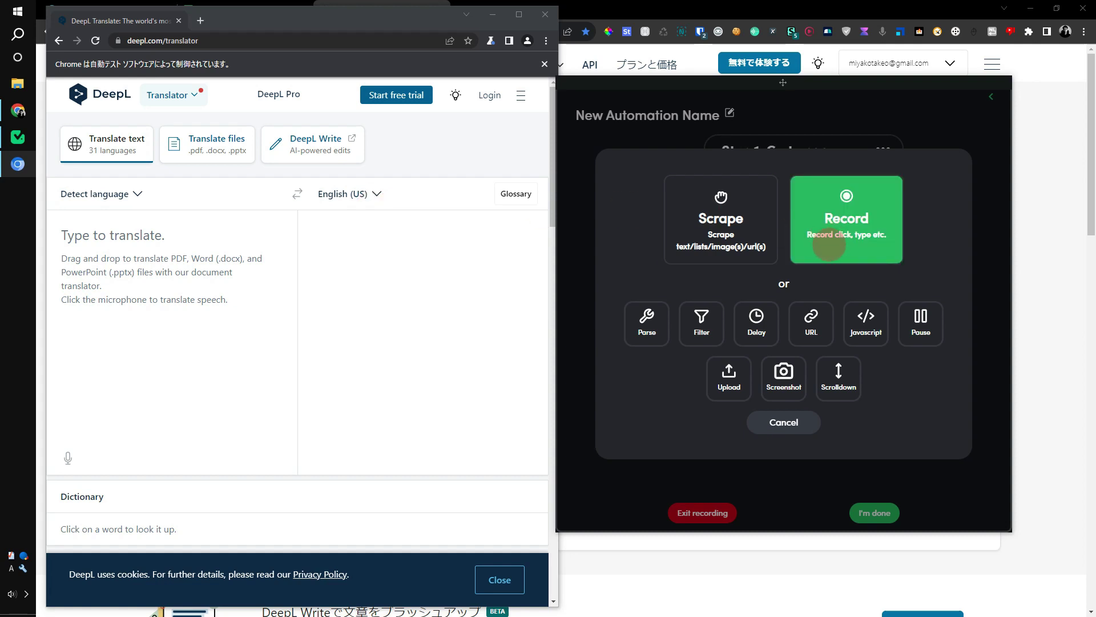
left_click(828, 246)
left_click(712, 269)
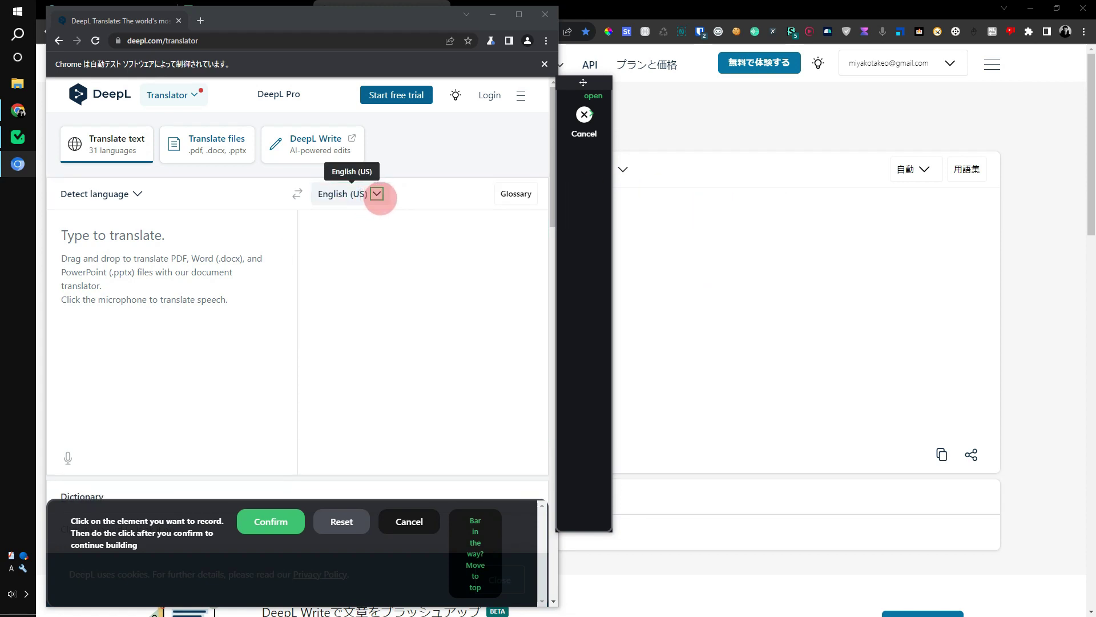
left_click(382, 198)
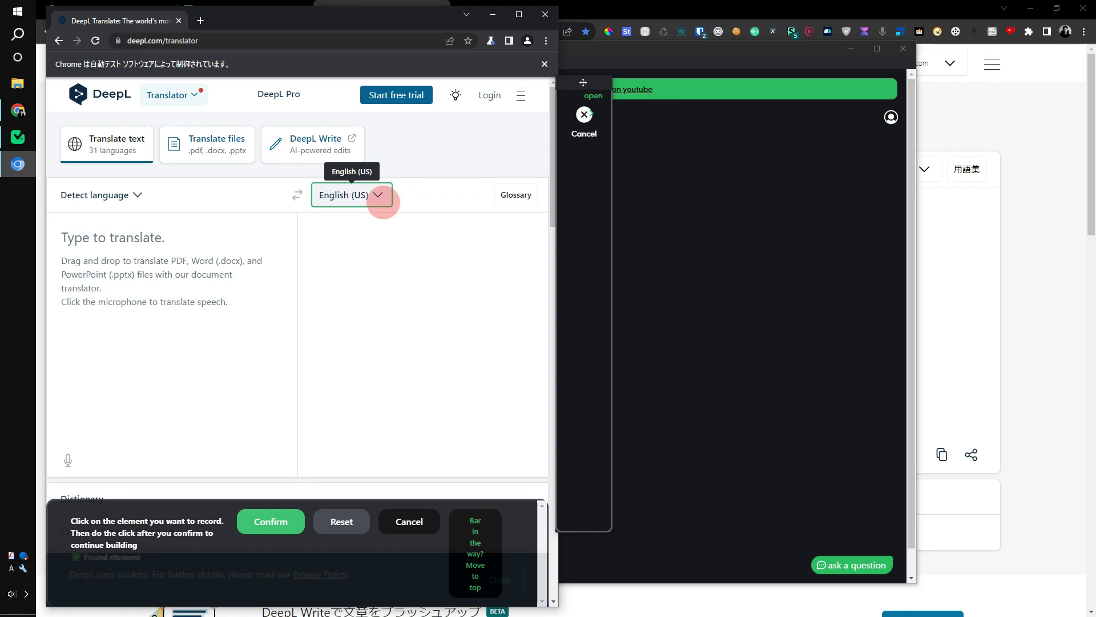
left_click(272, 520)
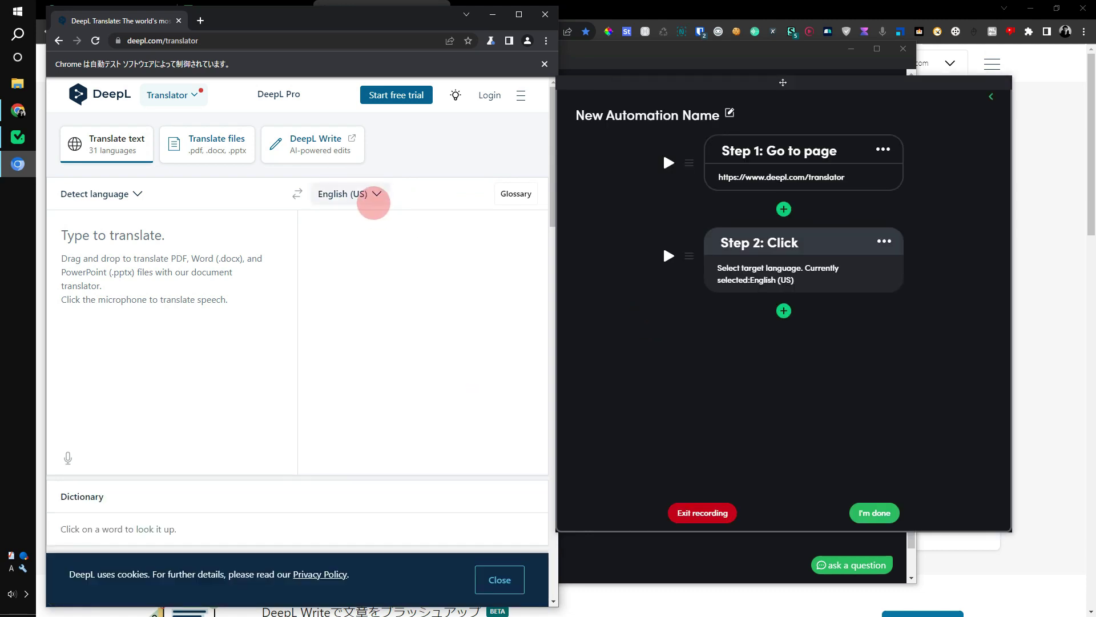
left_click(374, 203)
scroll(424, 325, "down", 3)
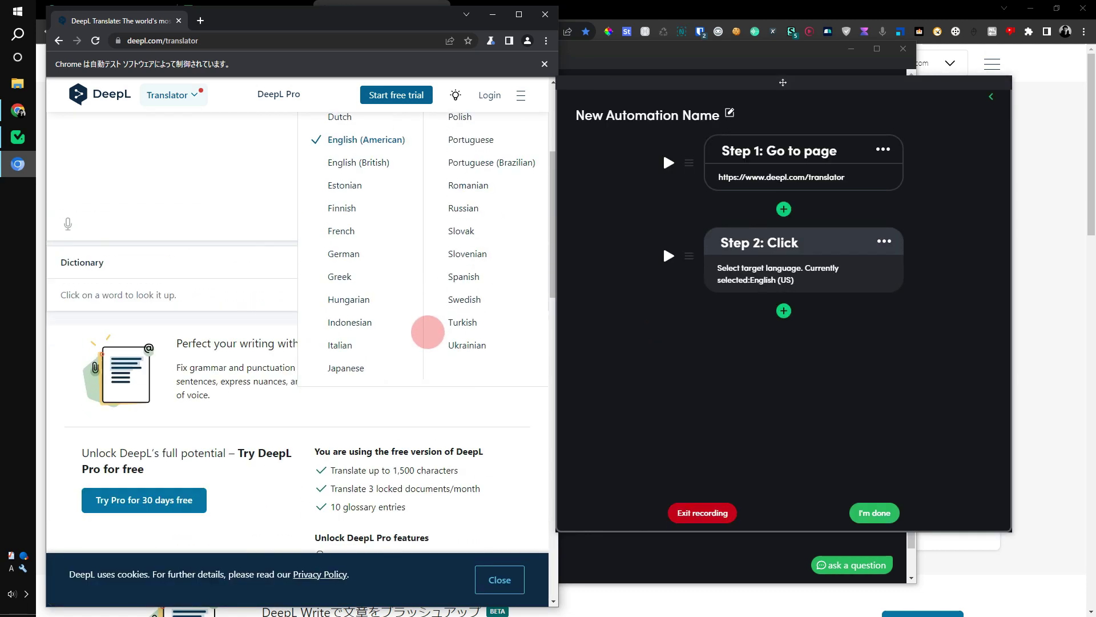
scroll(427, 332, "up", 3)
scroll(440, 216, "down", 2)
scroll(451, 287, "up", 1)
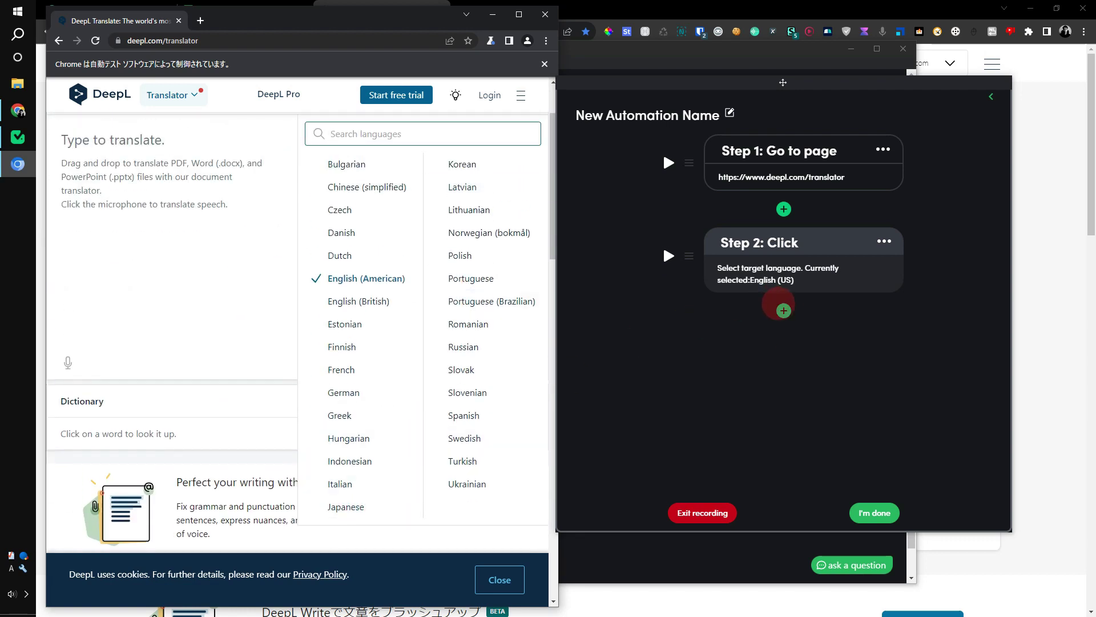
Record Step 3 as a click choosing Japanese from the target-language list.
left_click(783, 309)
left_click(846, 240)
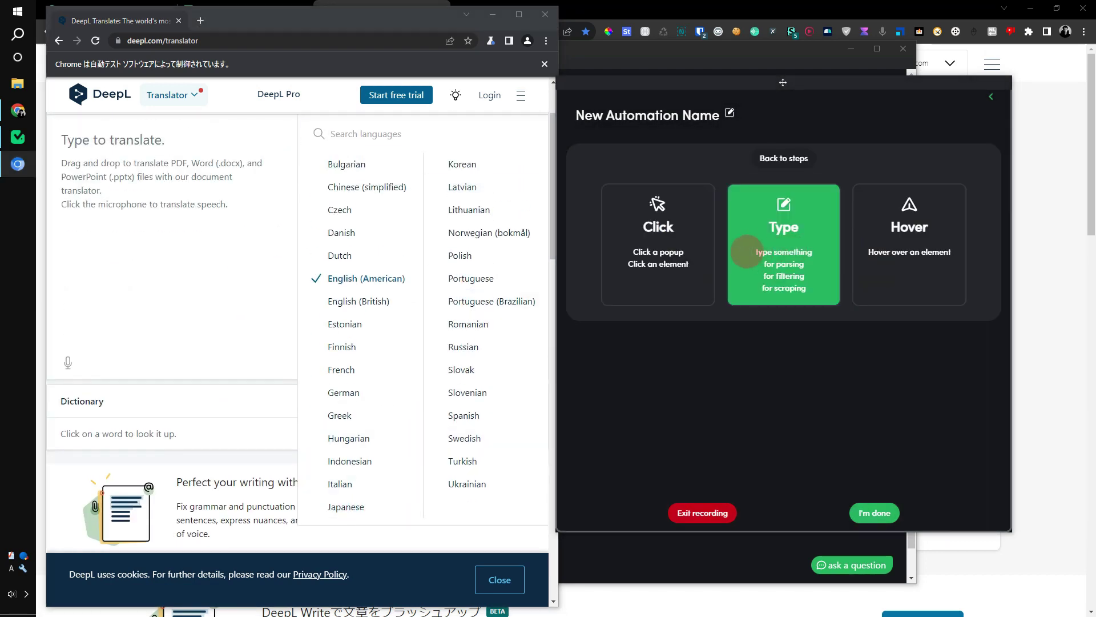
left_click(701, 264)
scroll(471, 342, "down", 1)
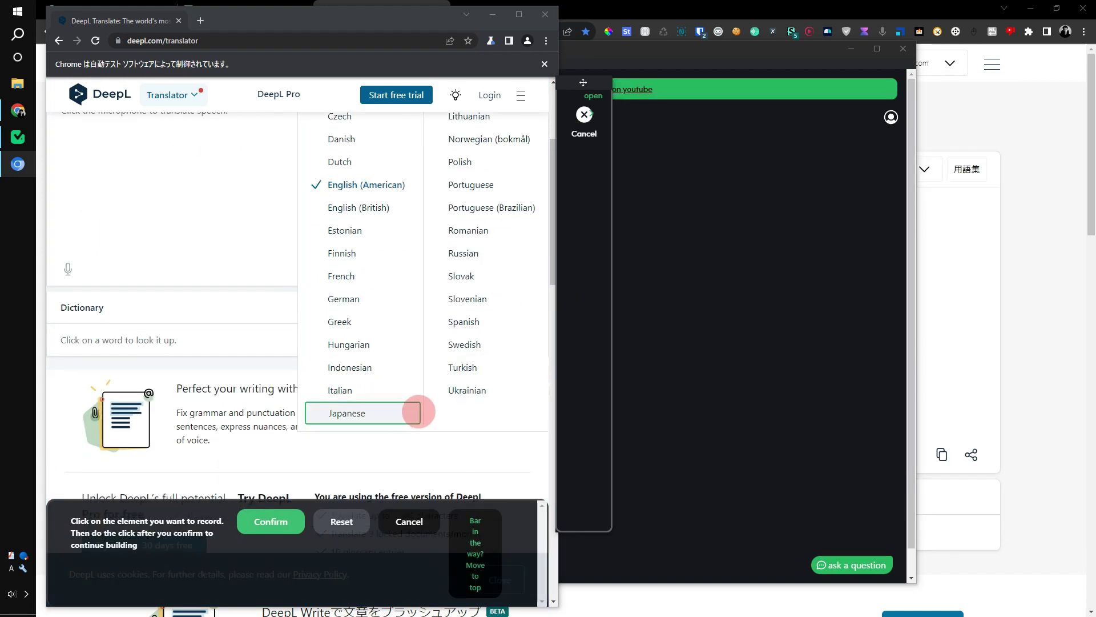
left_click(402, 412)
left_click(286, 522)
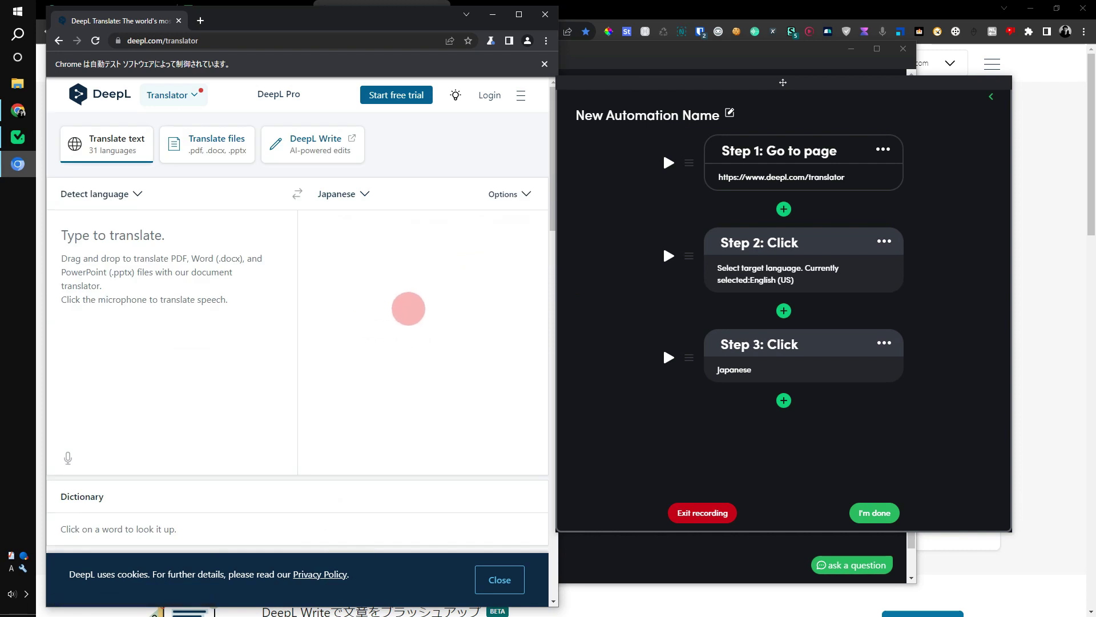
Record Step 4 as a click on DeepL's source text box.
left_click(783, 400)
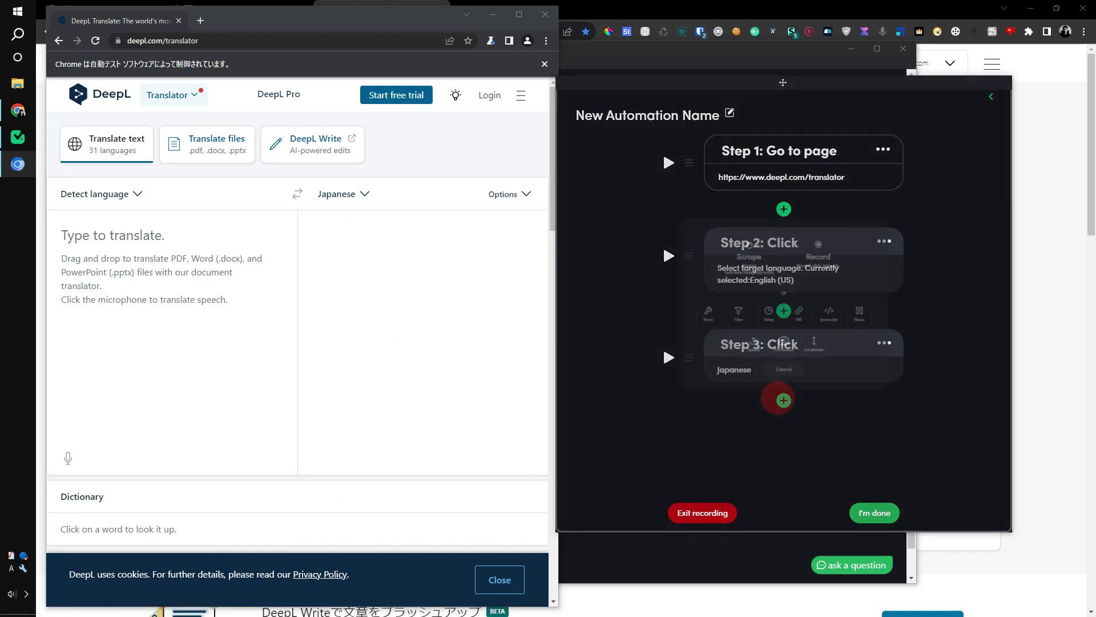
left_click(817, 217)
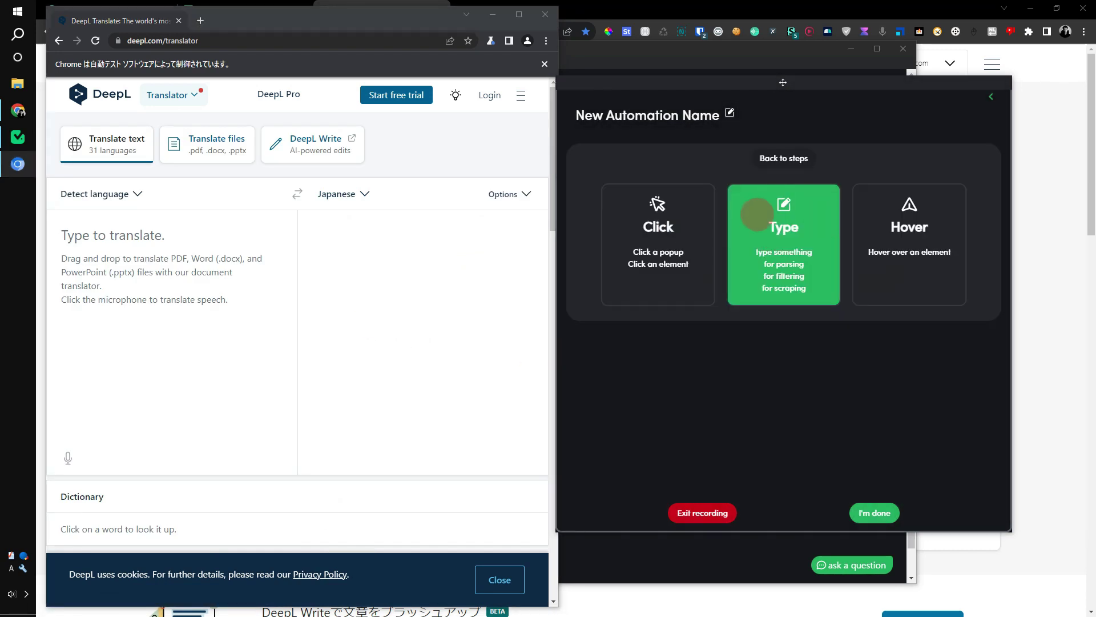
left_click(708, 222)
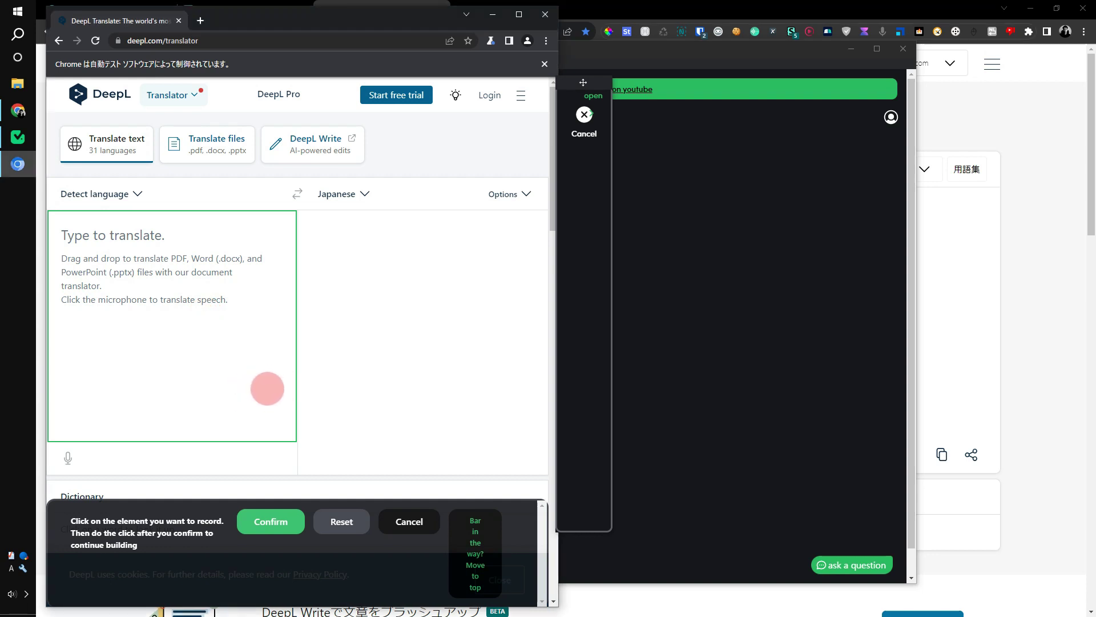
left_click(267, 389)
left_click(271, 521)
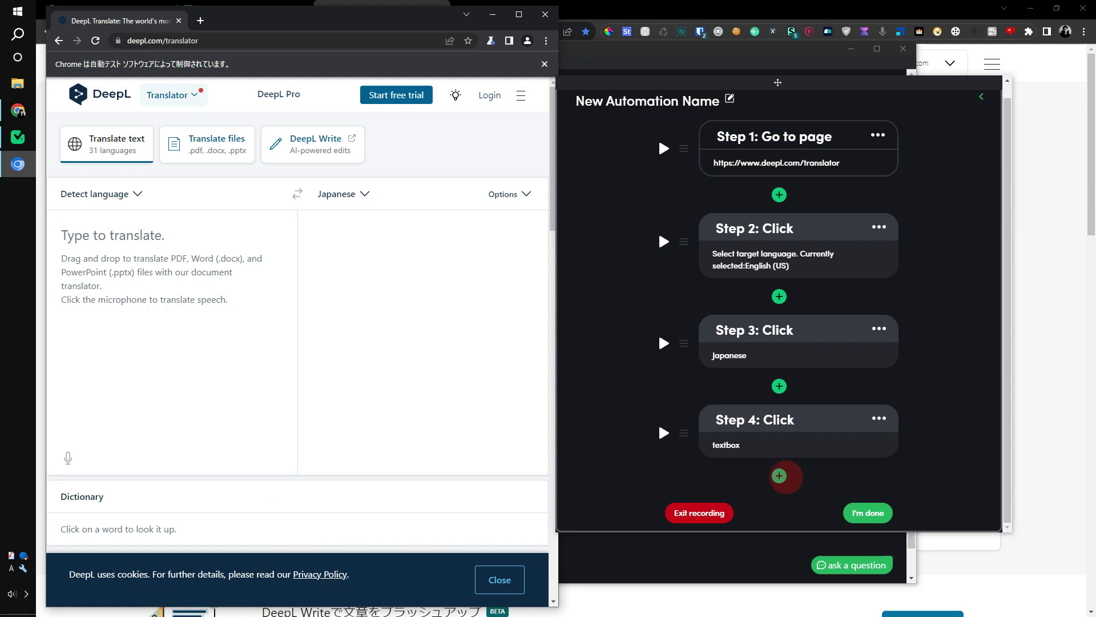
Record Step 5 typing 'good' into DeepL's source text box.
left_click(779, 475)
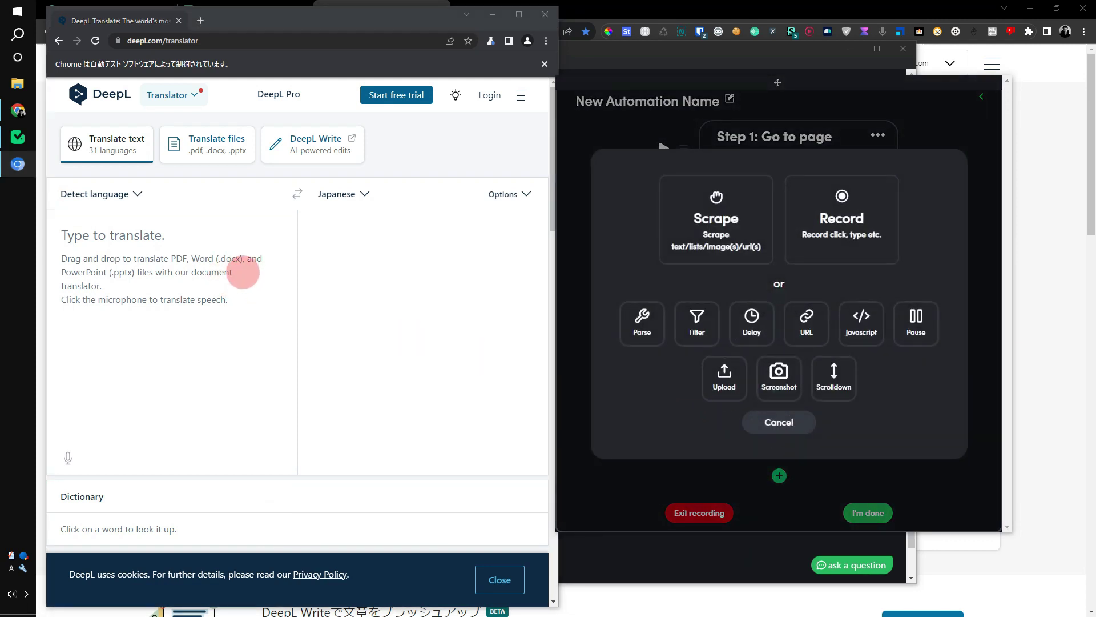
left_click(269, 233)
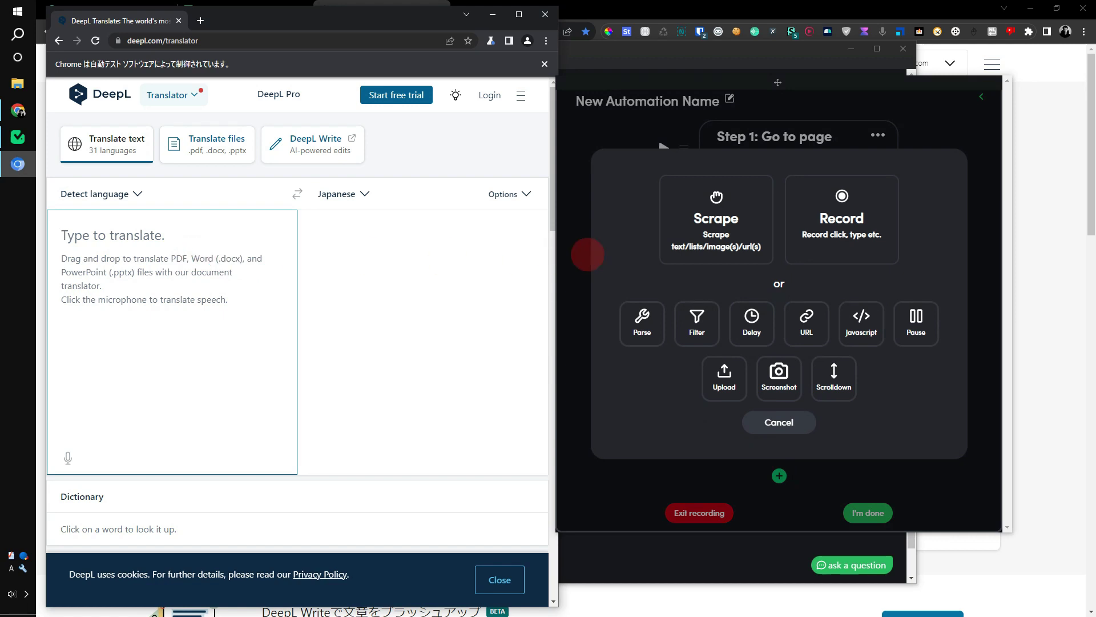
left_click(817, 240)
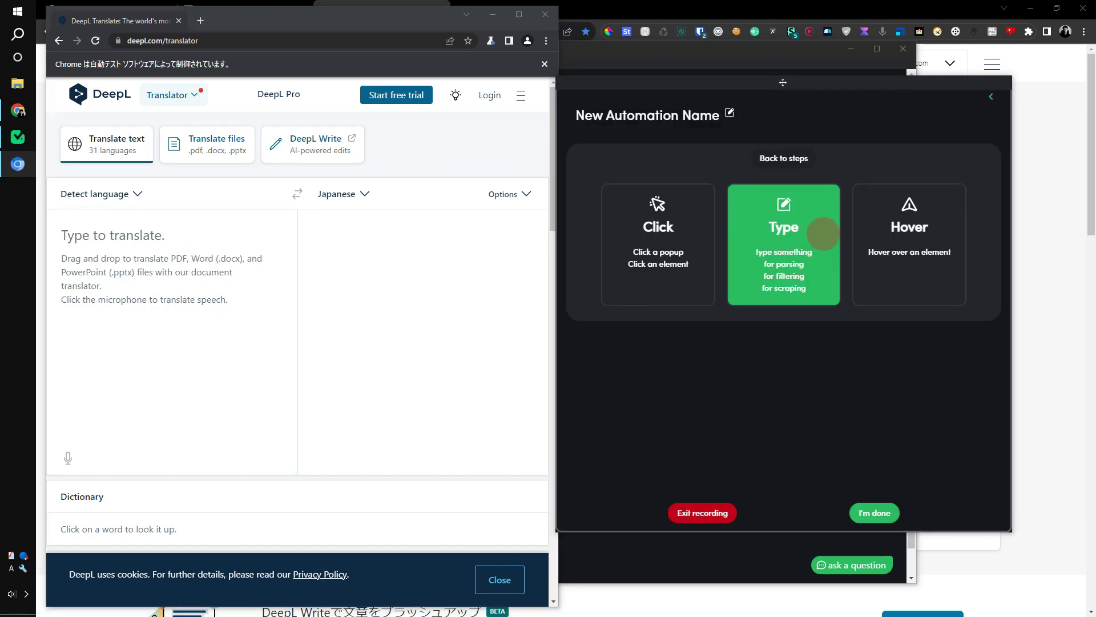
left_click(822, 233)
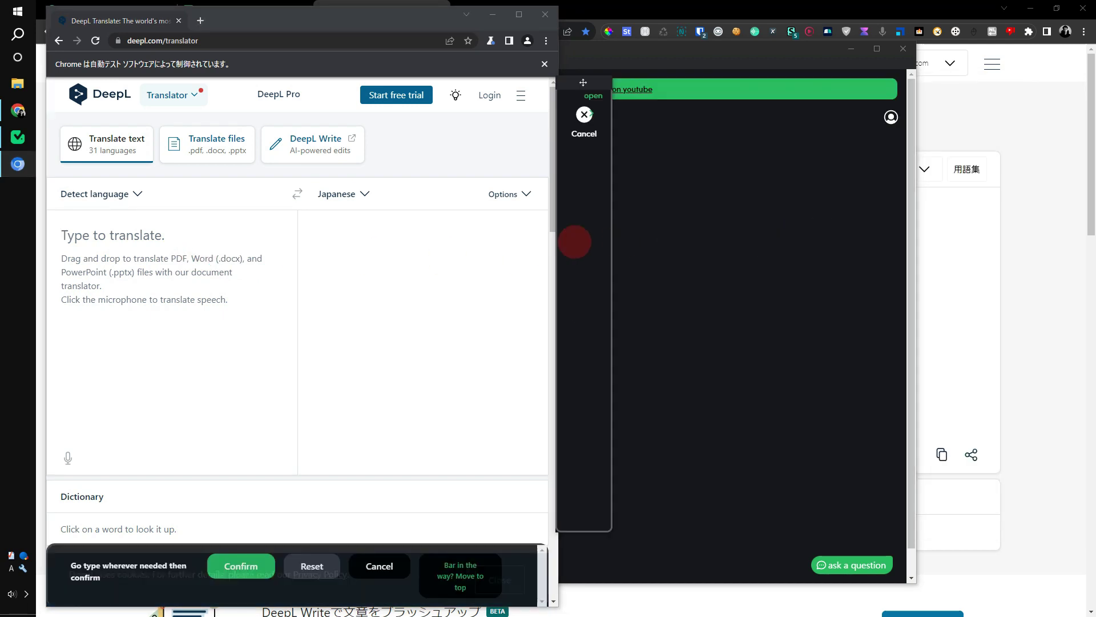
left_click(210, 243)
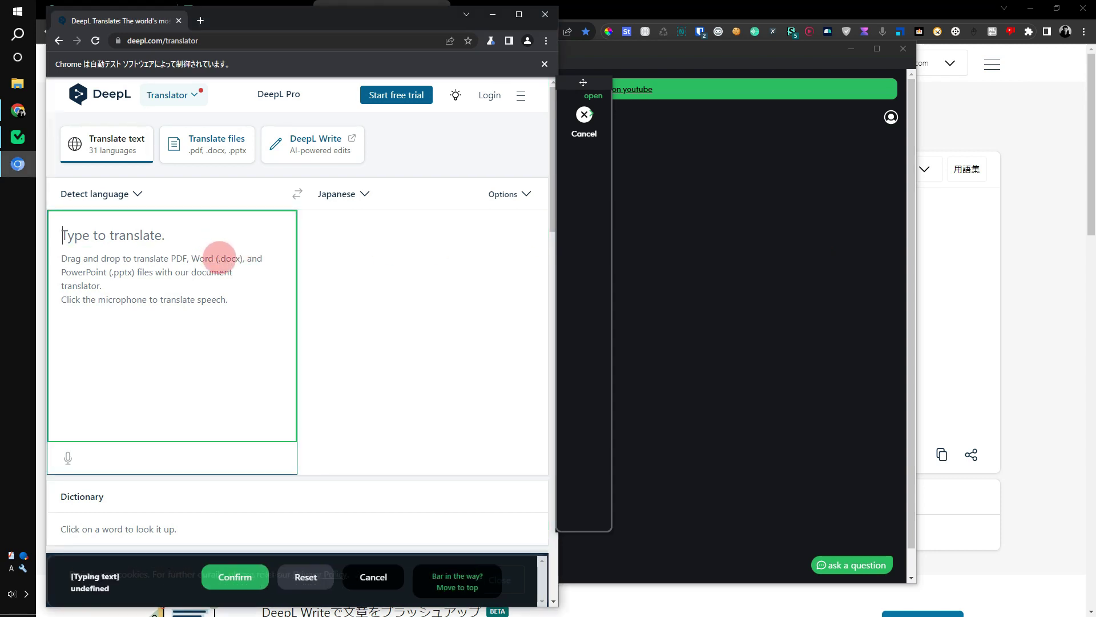
type("good")
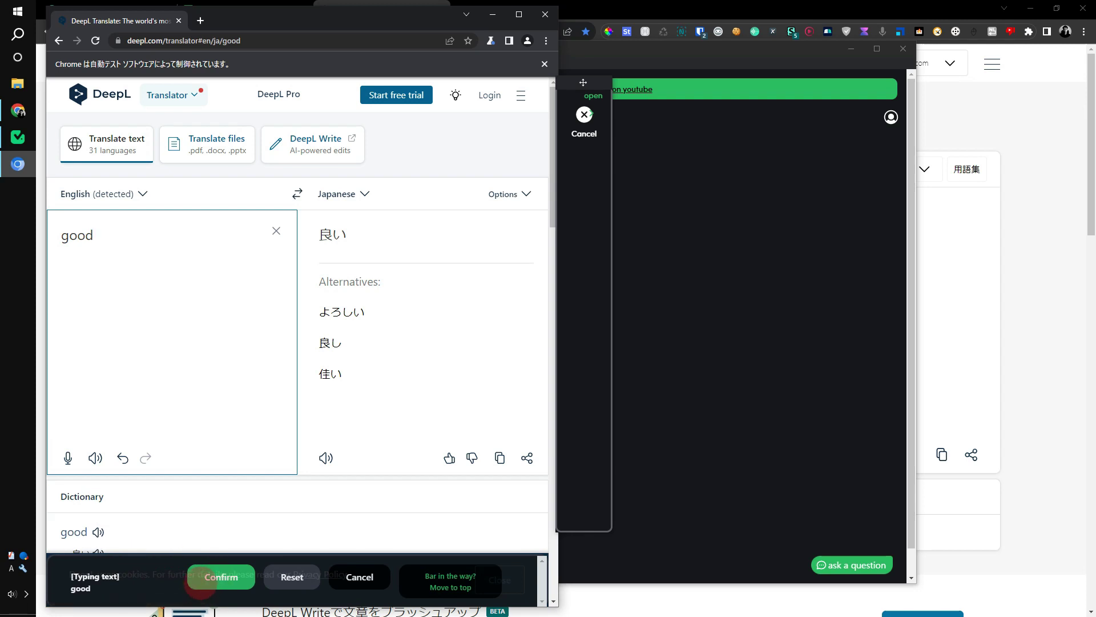
left_click(201, 577)
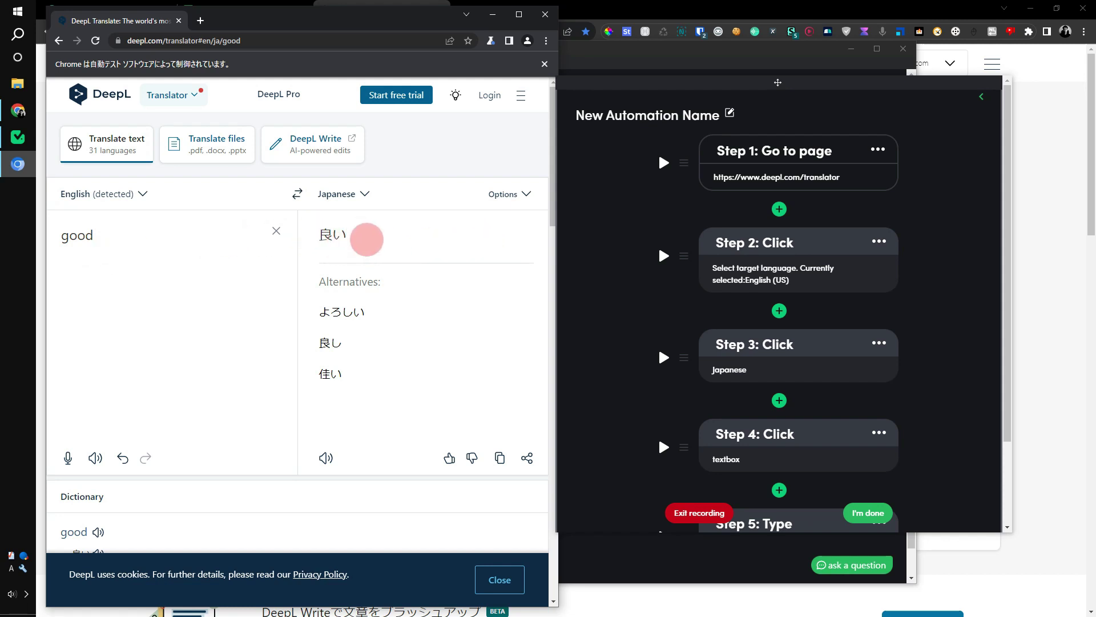
scroll(677, 274, "down", 2)
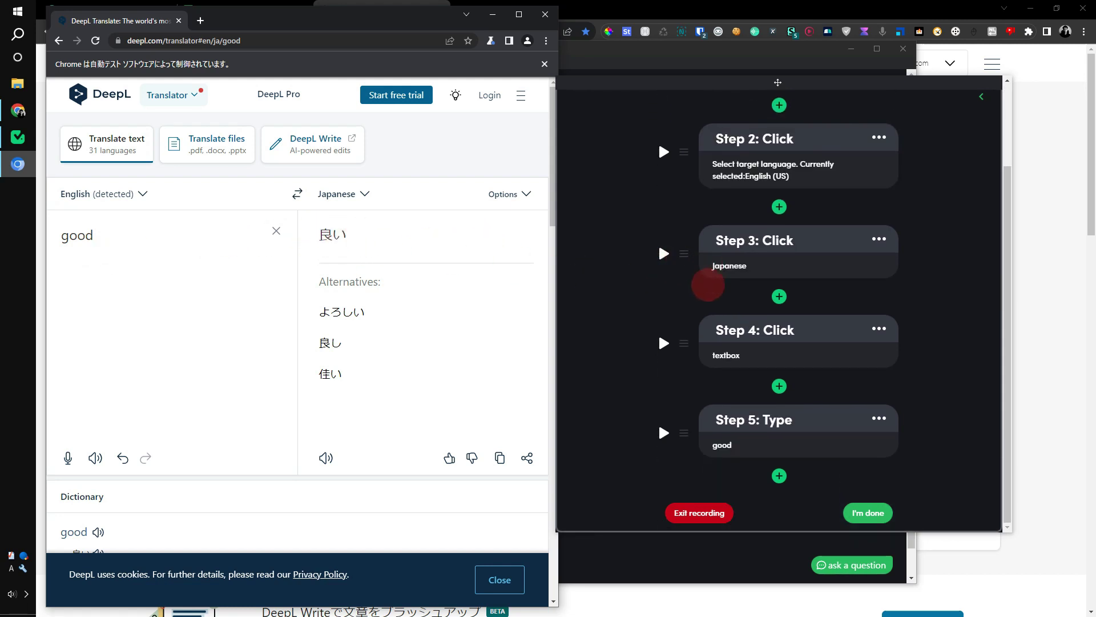
Add Step 6, a single-item scrape of the translation 良い, and finish recording.
left_click(778, 475)
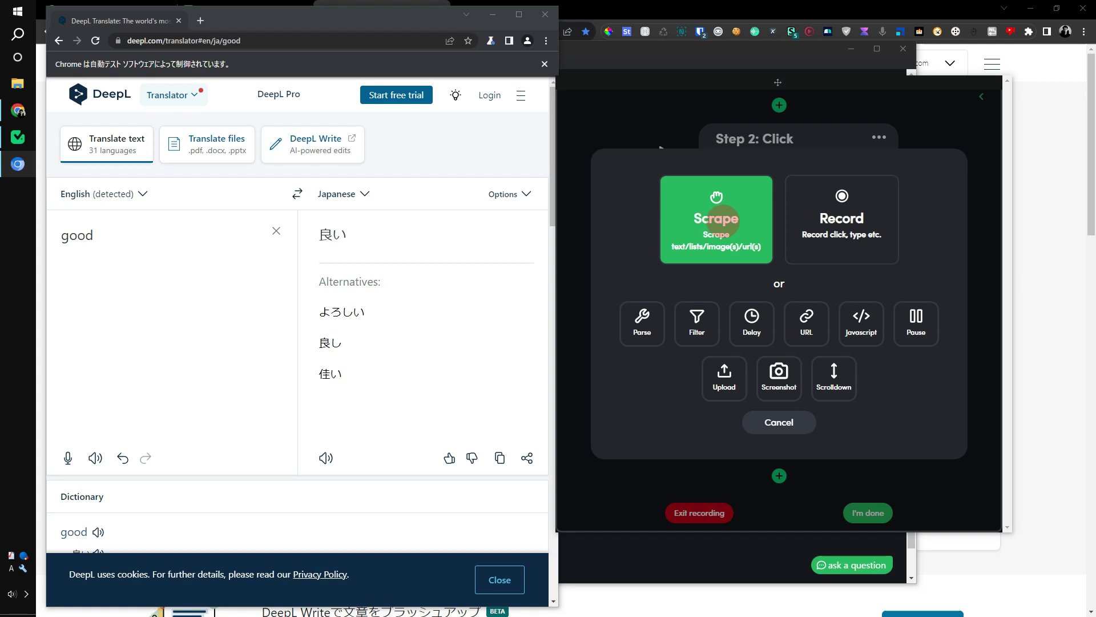
left_click(721, 218)
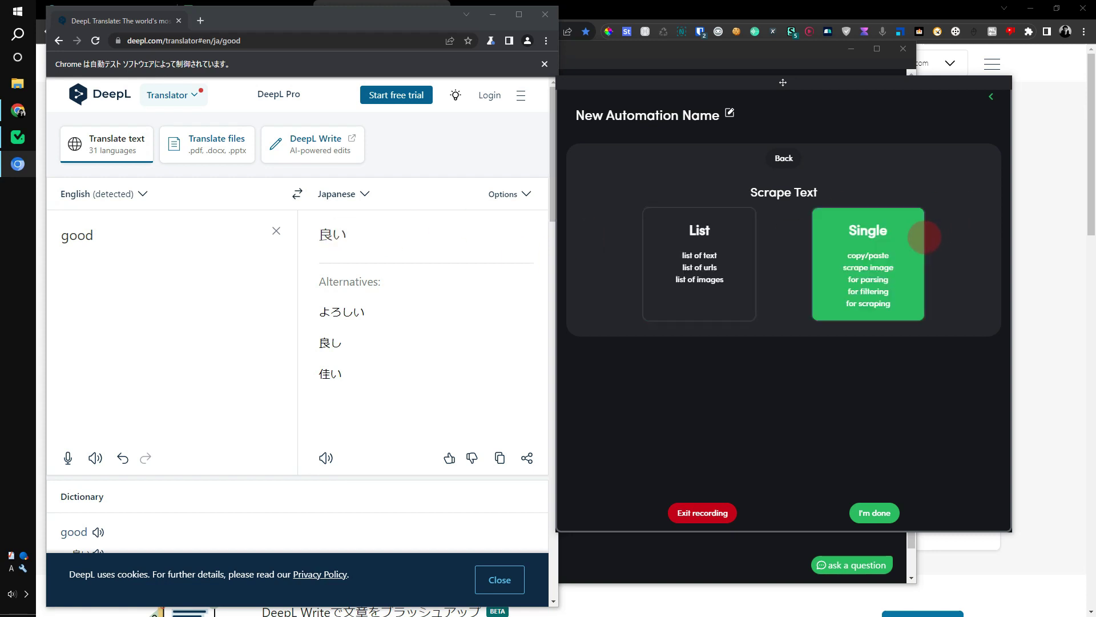
left_click(920, 240)
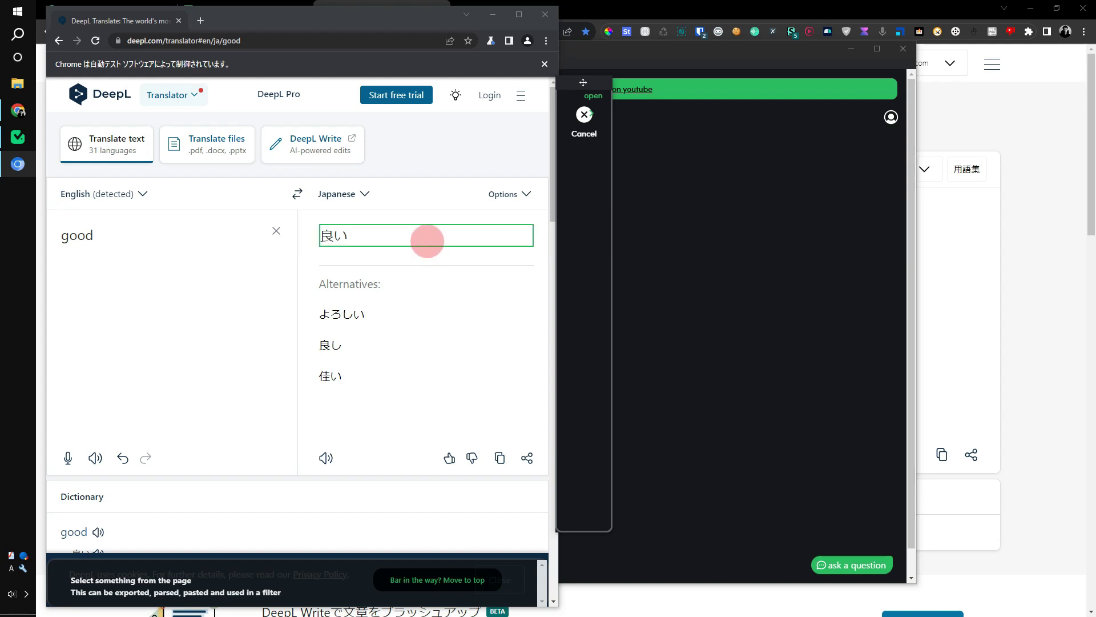
left_click(426, 240)
left_click(269, 521)
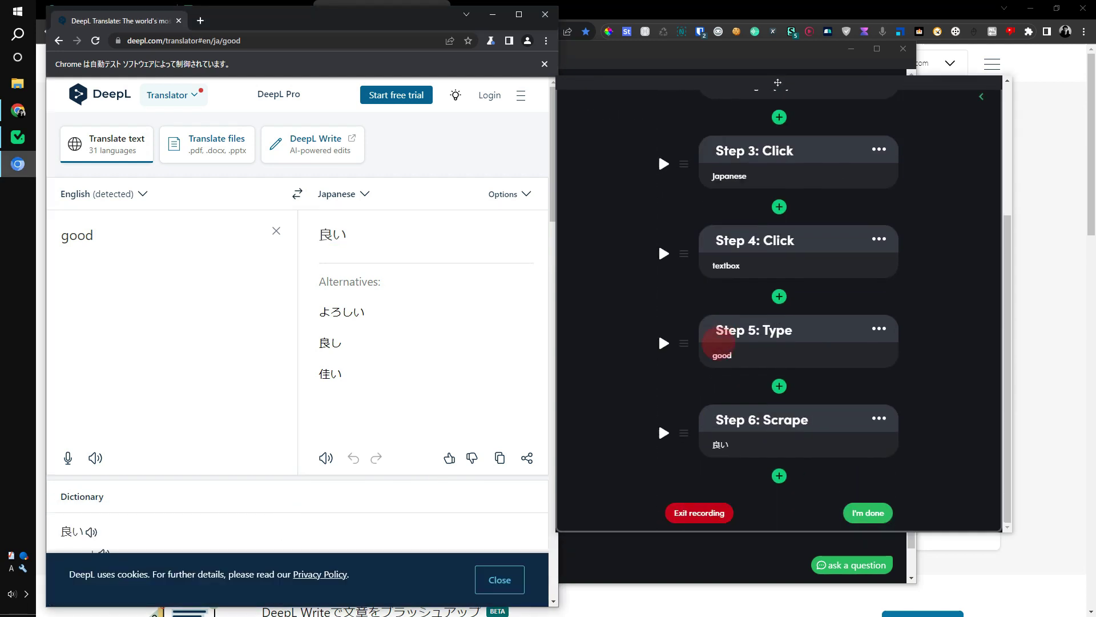
left_click(871, 514)
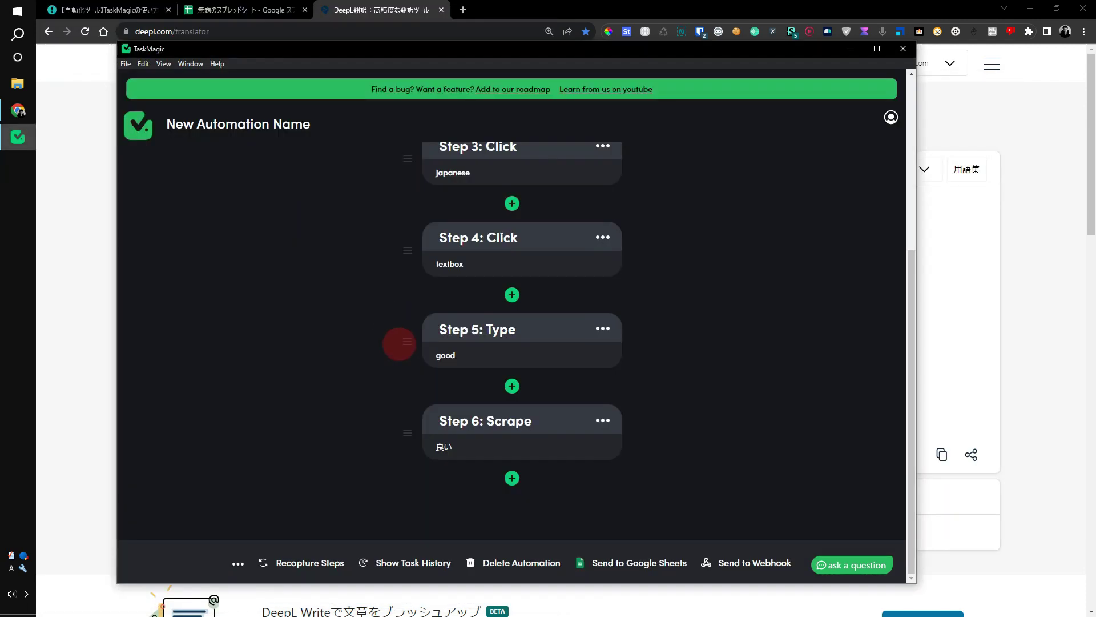
End the recording and bring the TaskMagic window back to the front.
left_click_drag(399, 344, 453, 365)
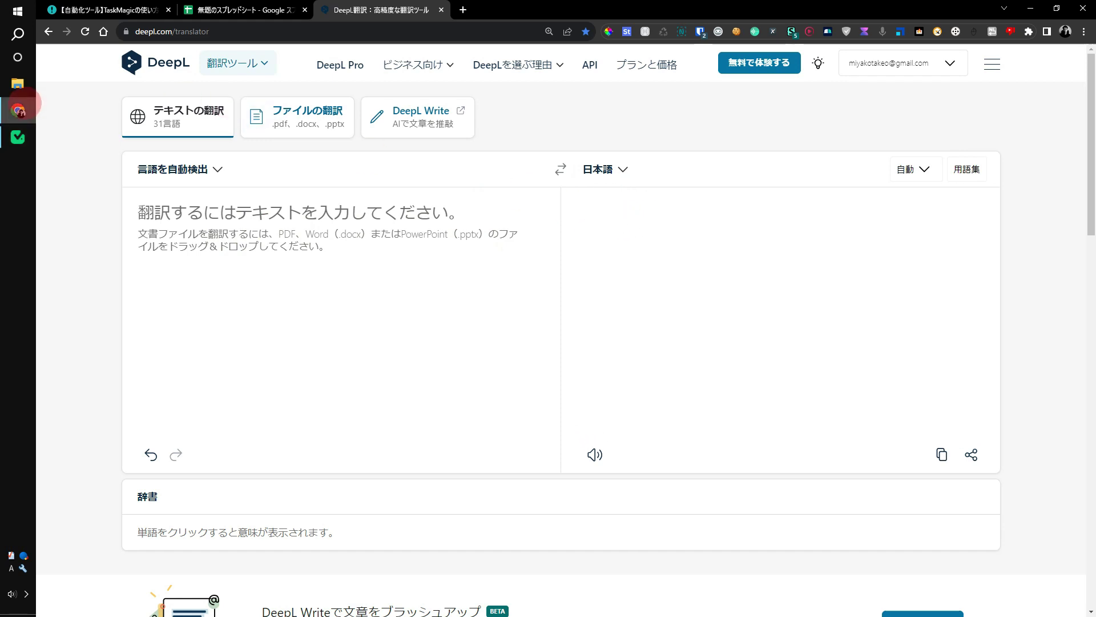
left_click(18, 136)
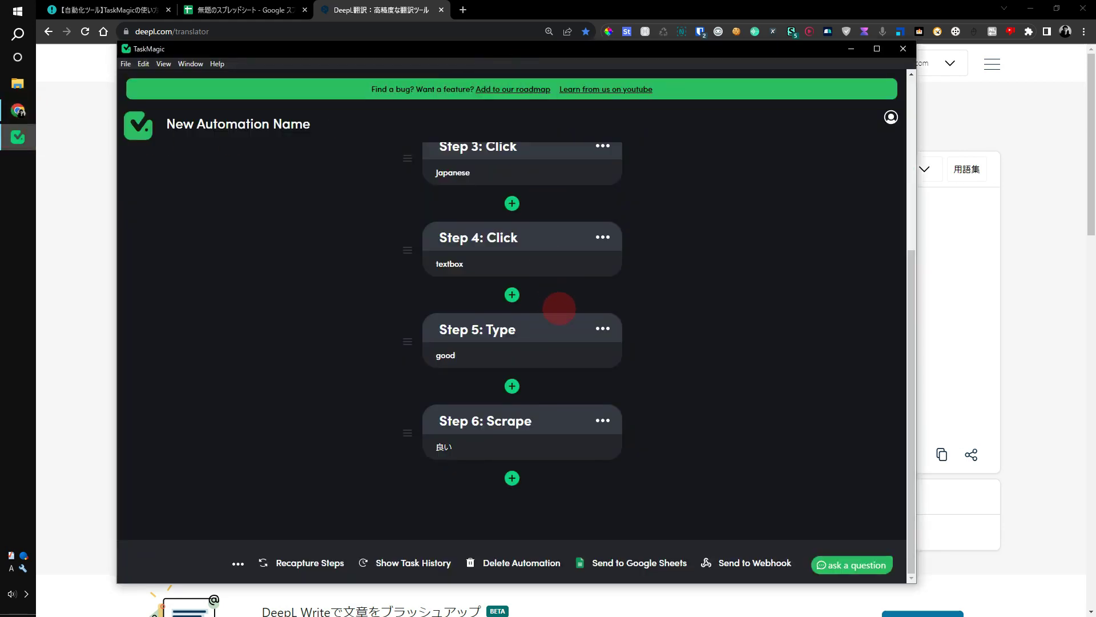
Add a 0.04-minute Delay step after the 'good' typing step and save it.
left_click(512, 386)
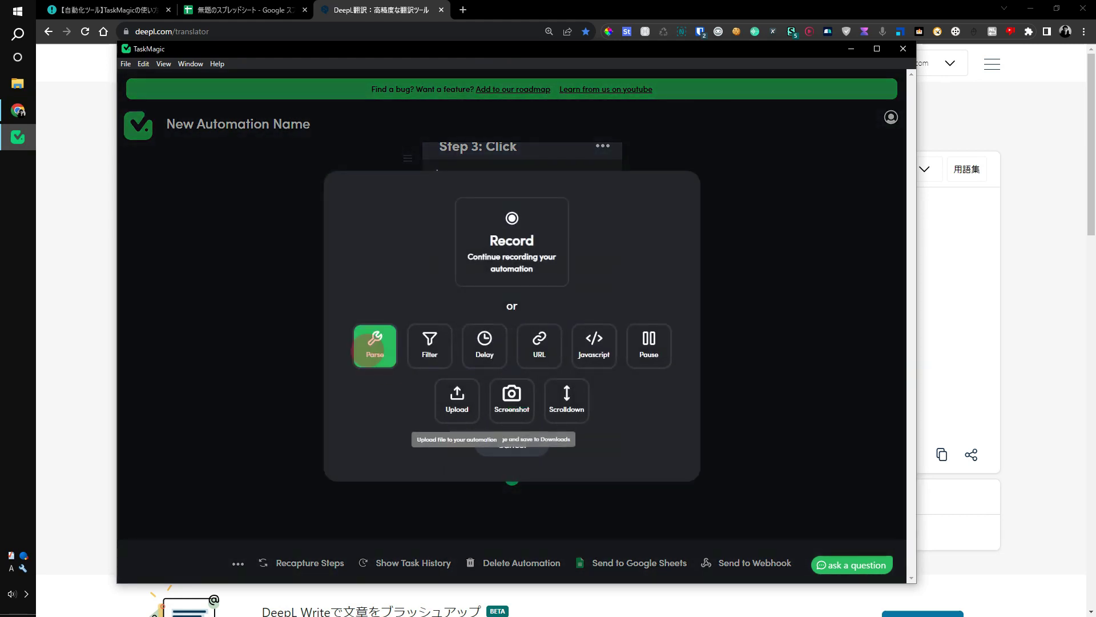
left_click(371, 347)
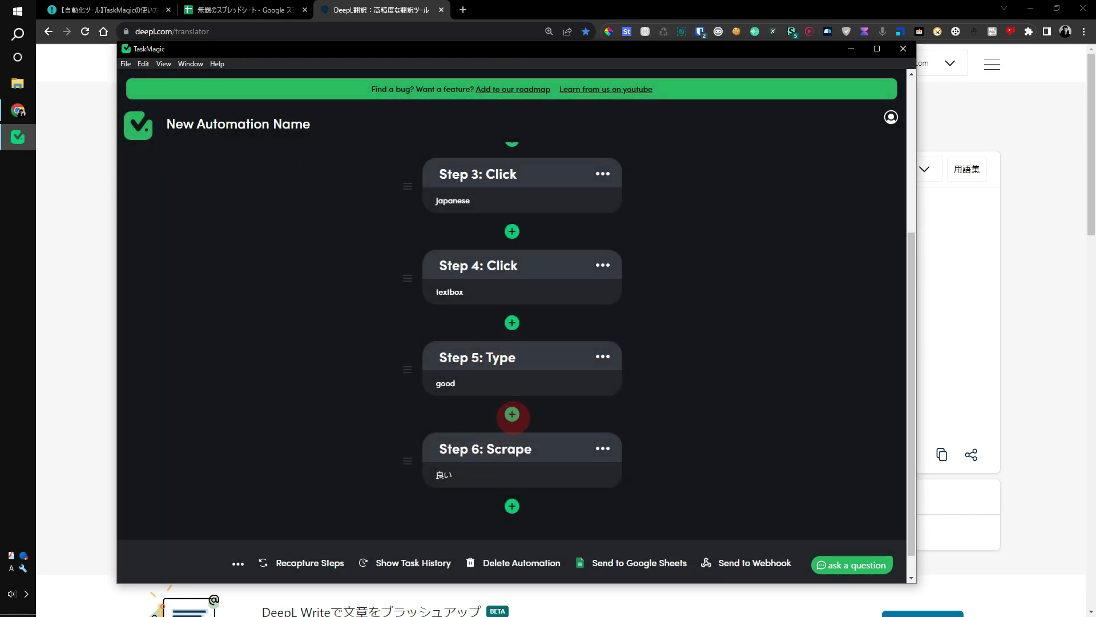
left_click(511, 415)
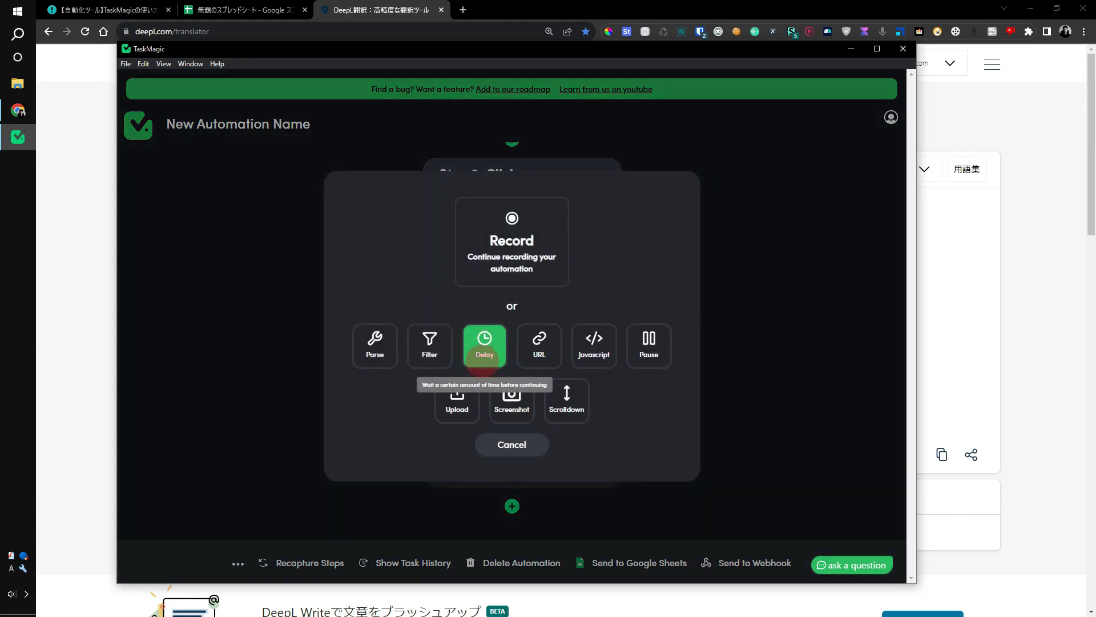
left_click(484, 348)
type("0.04")
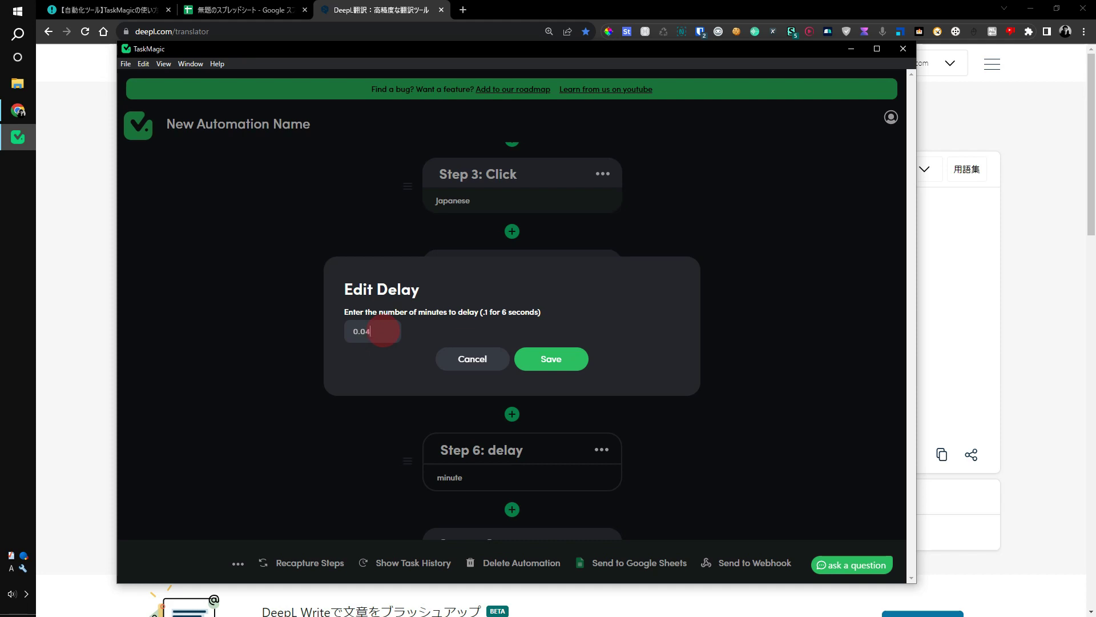
left_click(572, 364)
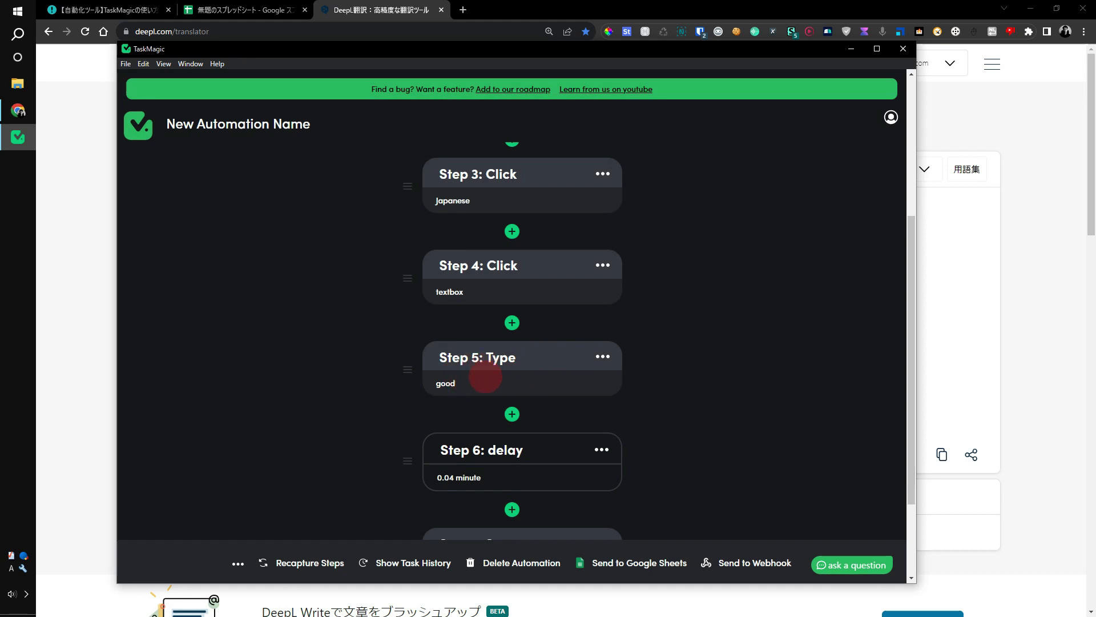
scroll(470, 470, "down", 1)
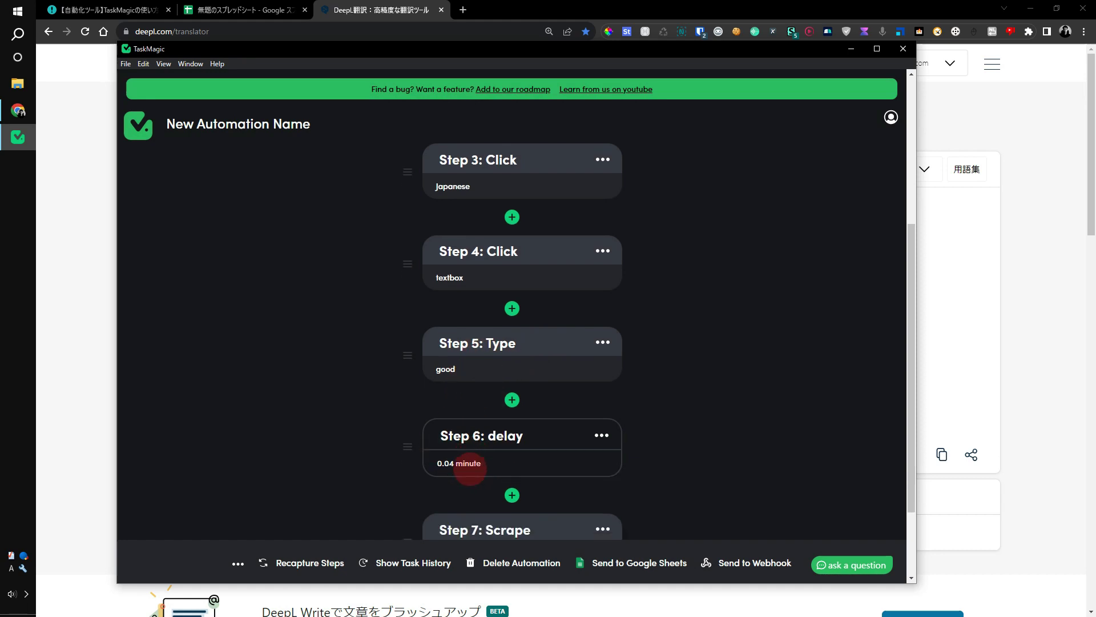
scroll(469, 469, "down", 1)
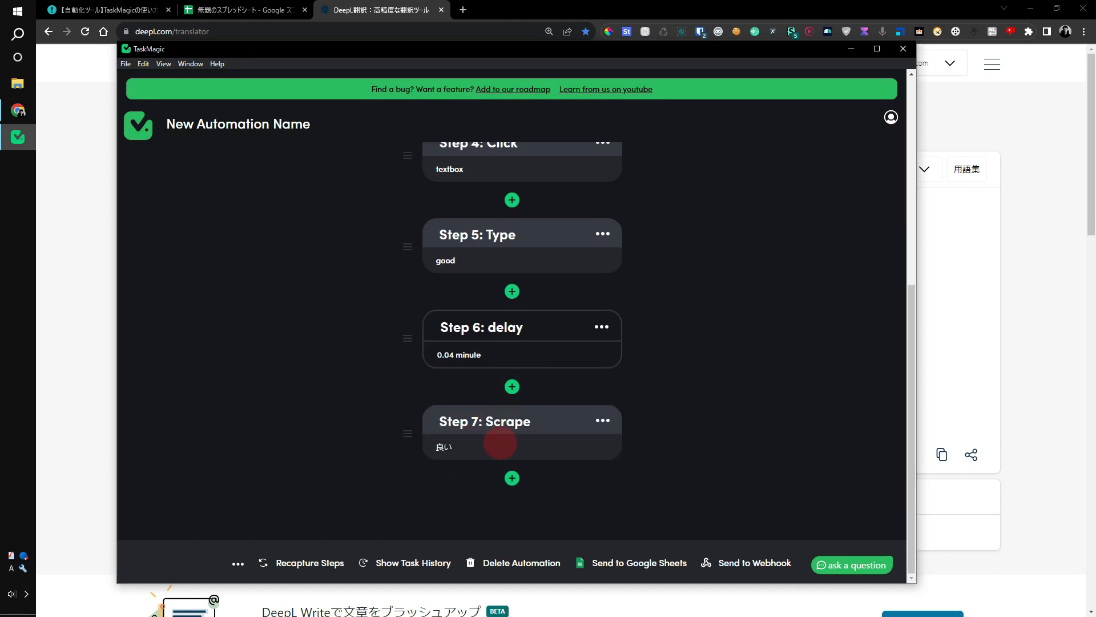
scroll(534, 443, "up", 5)
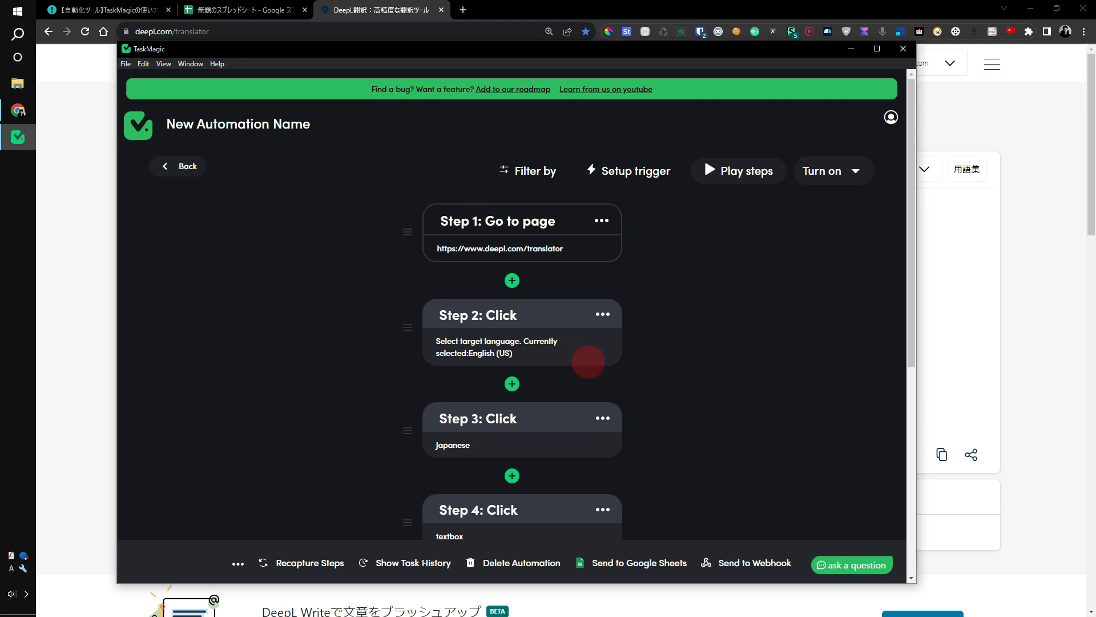
Run the DeepL automation with Play steps, then collapse the status panel after its 28-second run.
left_click(250, 10)
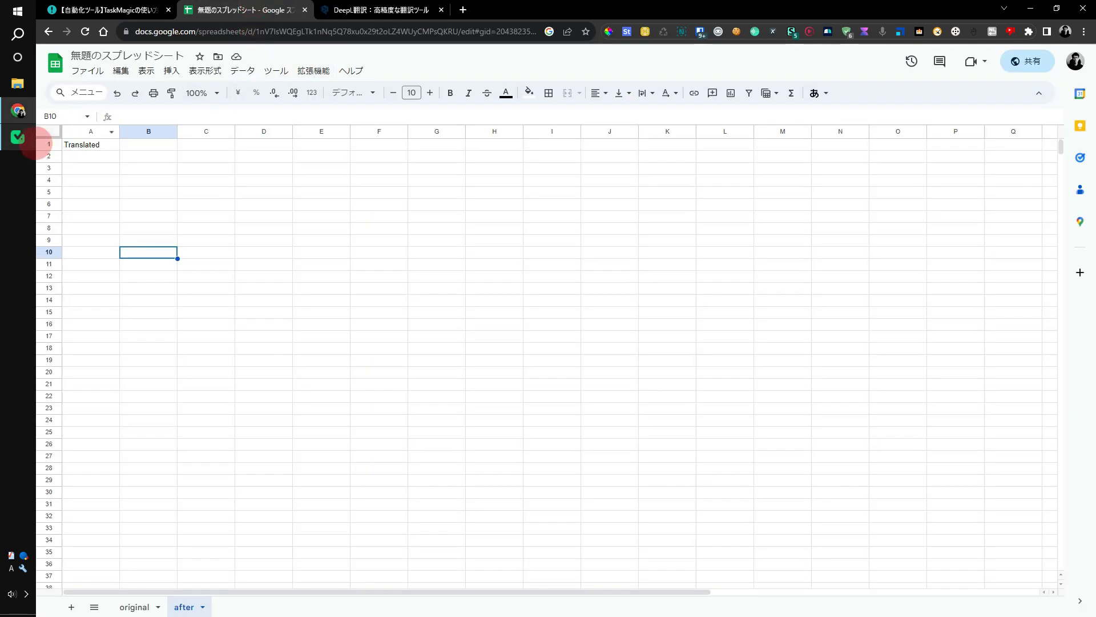
left_click(17, 136)
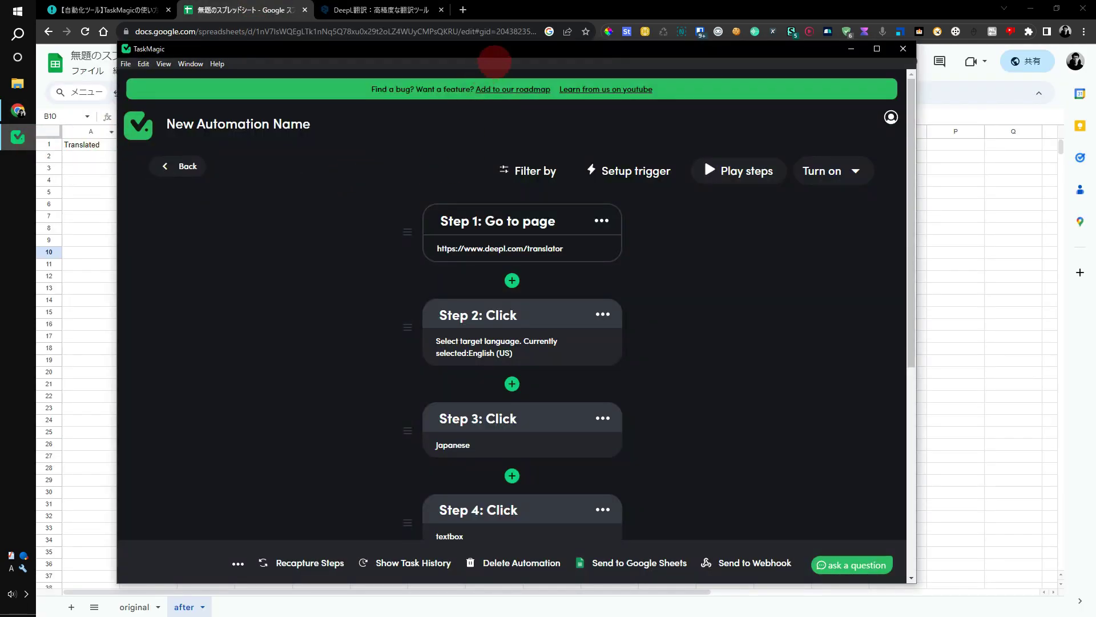
left_click_drag(489, 48, 726, 60)
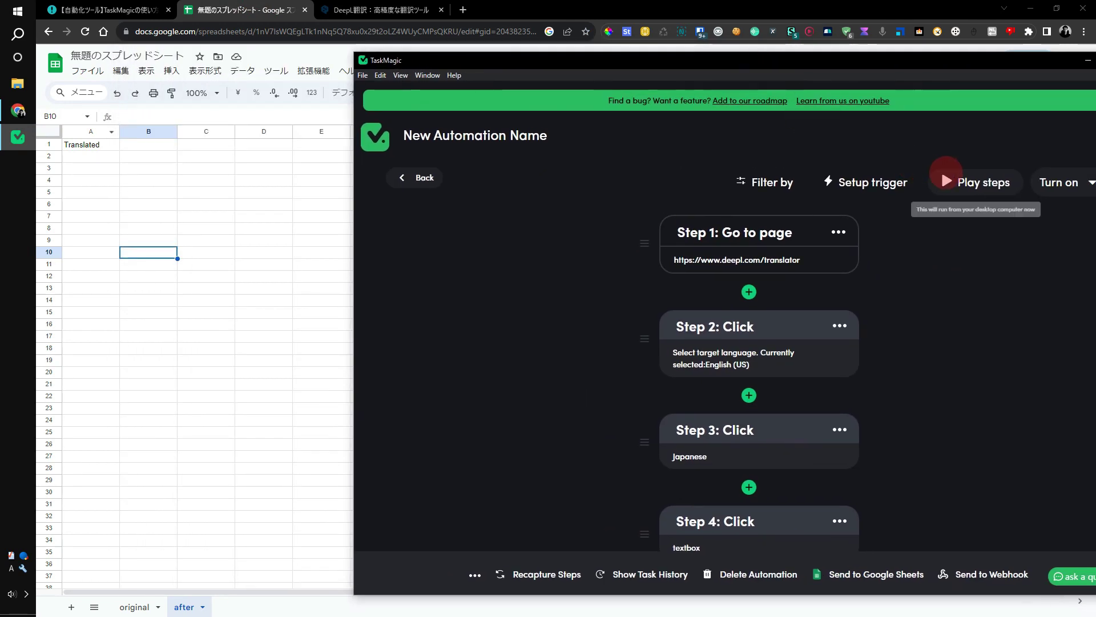
left_click(945, 181)
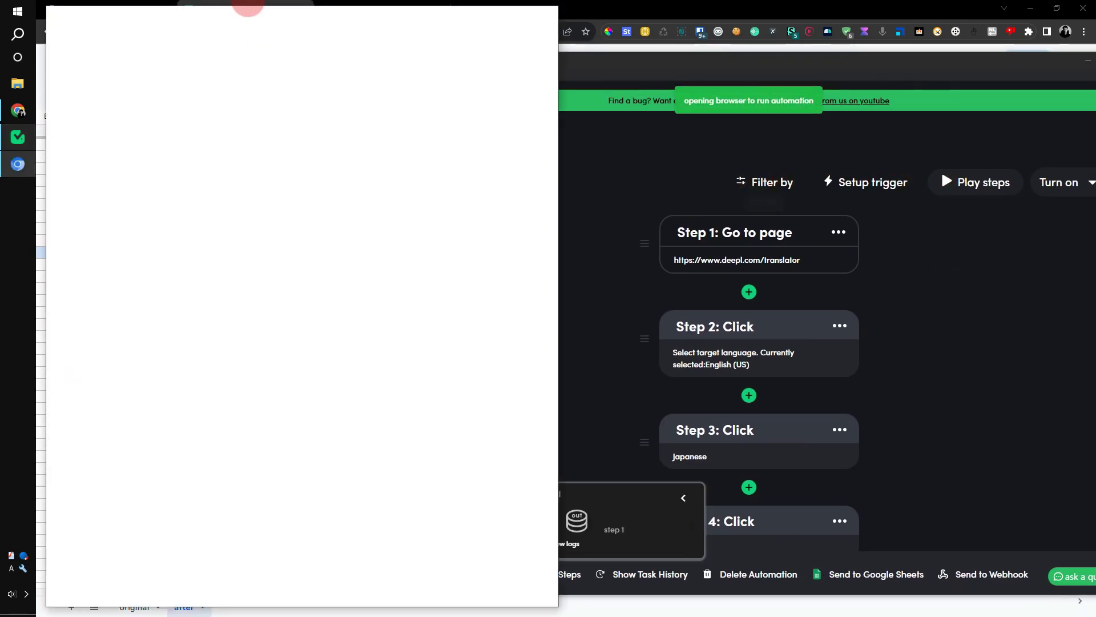
left_click_drag(279, 19, 587, 16)
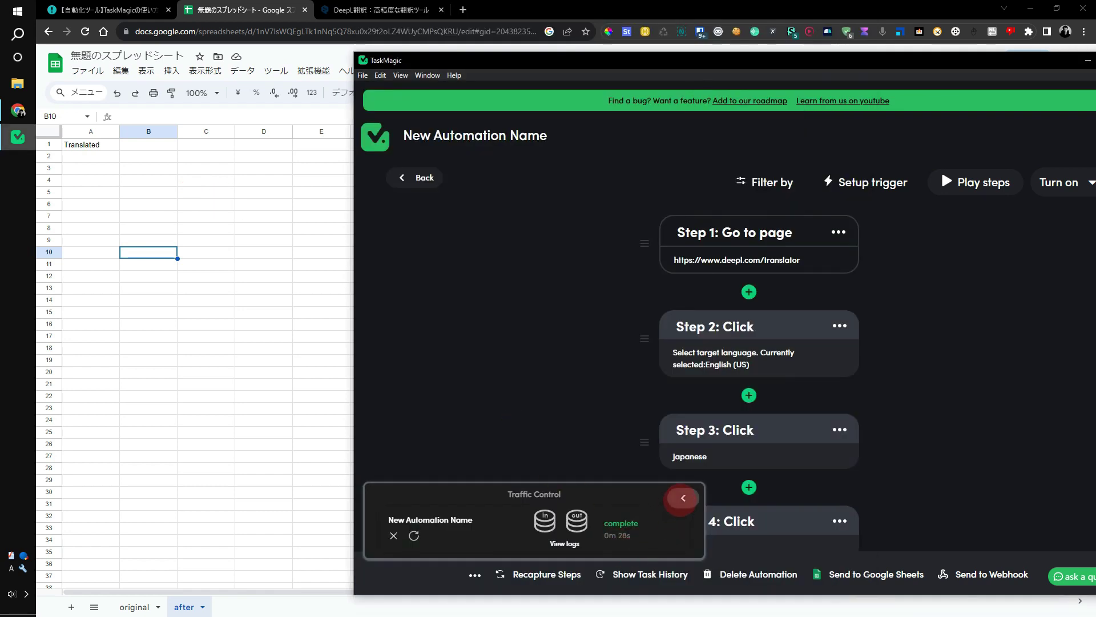
left_click(682, 498)
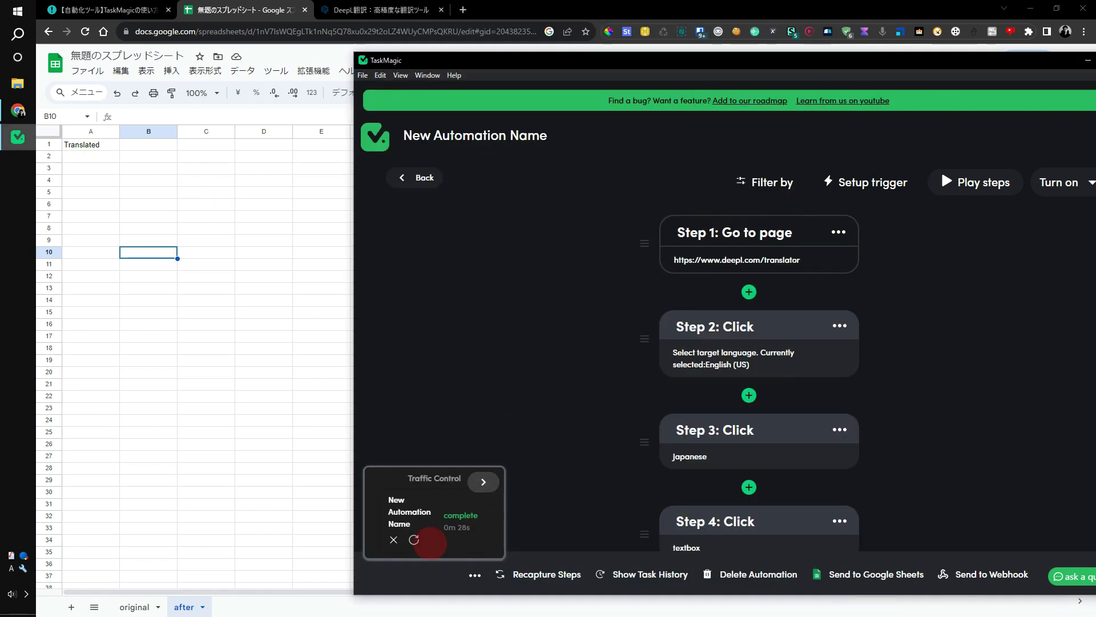
Close the run status panel, show the 'original' sheet, and view the blog page.
left_click(392, 542)
left_click(184, 538)
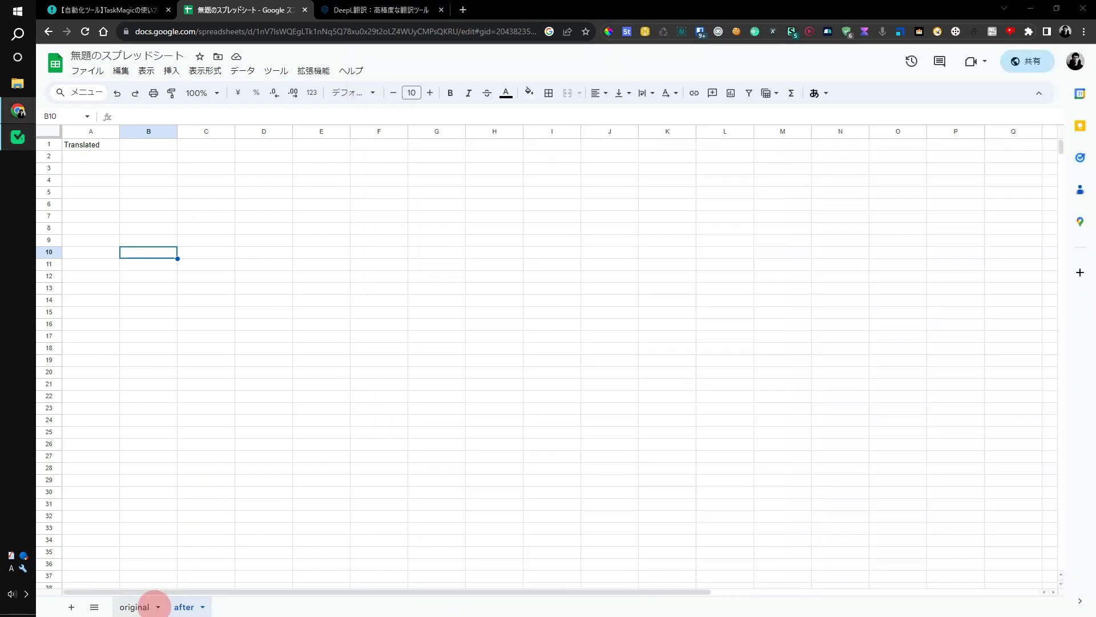
left_click(137, 605)
left_click(155, 11)
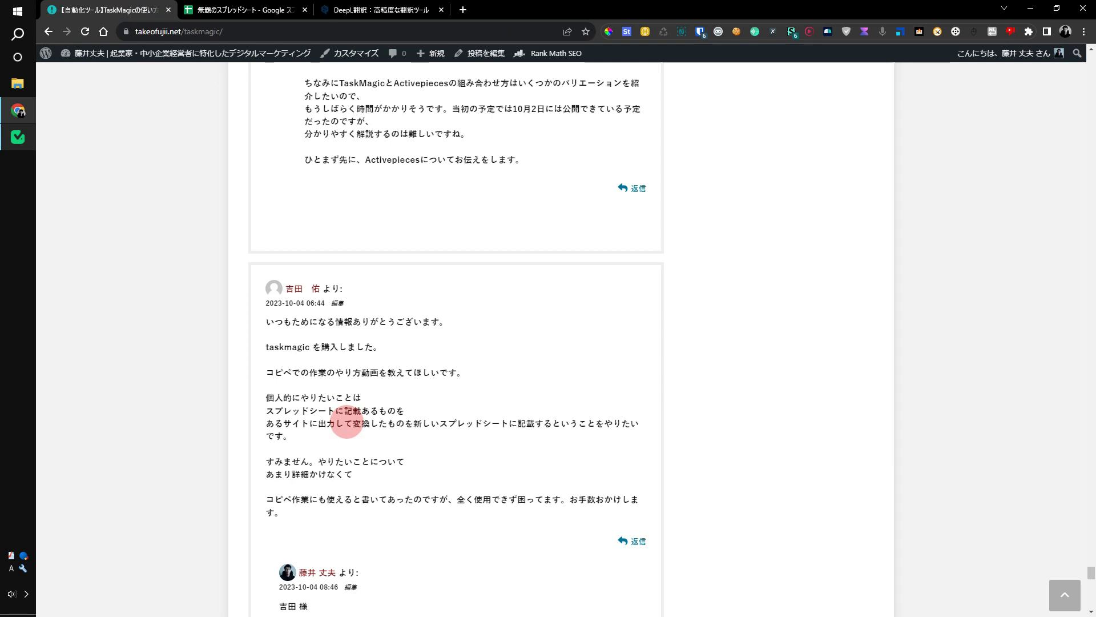
Check DeepL and the 'after' sheet, end on 'original', and bring TaskMagic back.
left_click(231, 10)
left_click(360, 10)
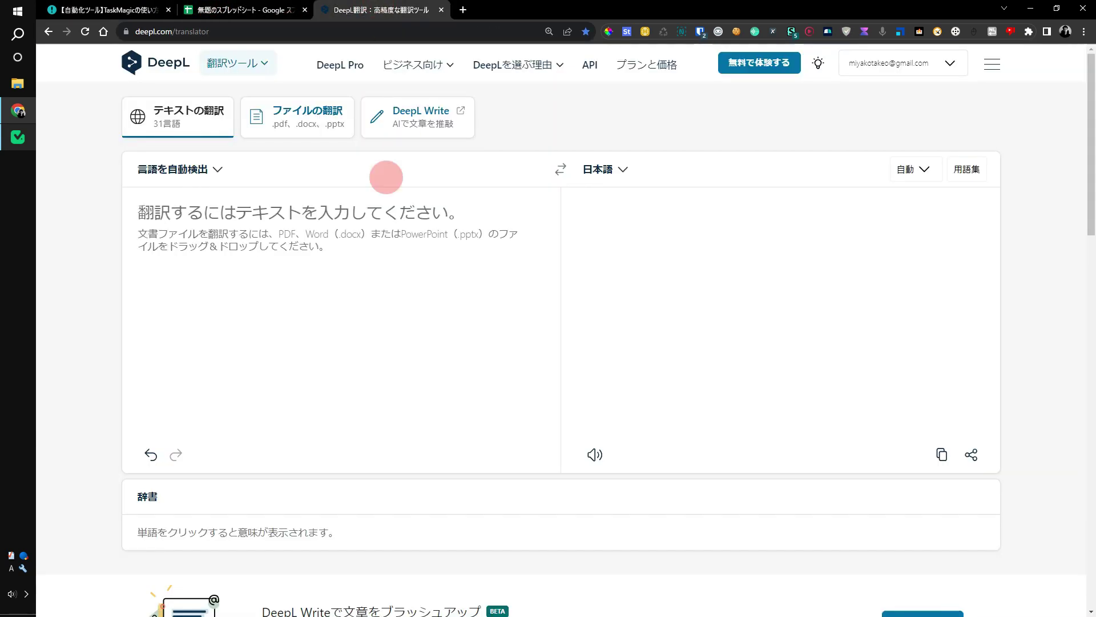
left_click(272, 11)
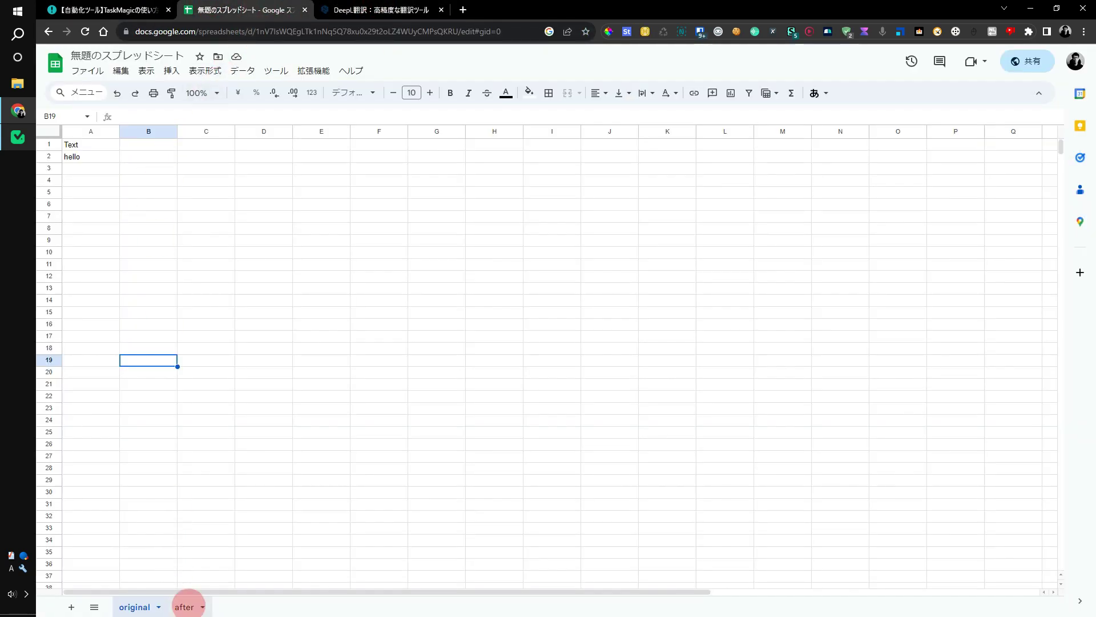
left_click(187, 604)
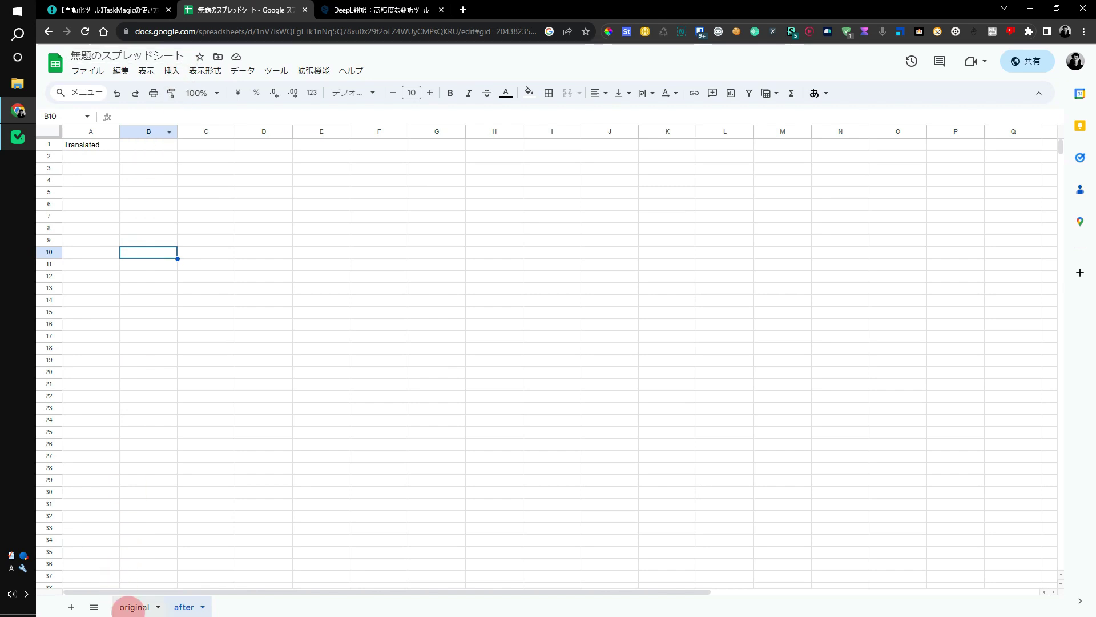
left_click(134, 606)
left_click(18, 137)
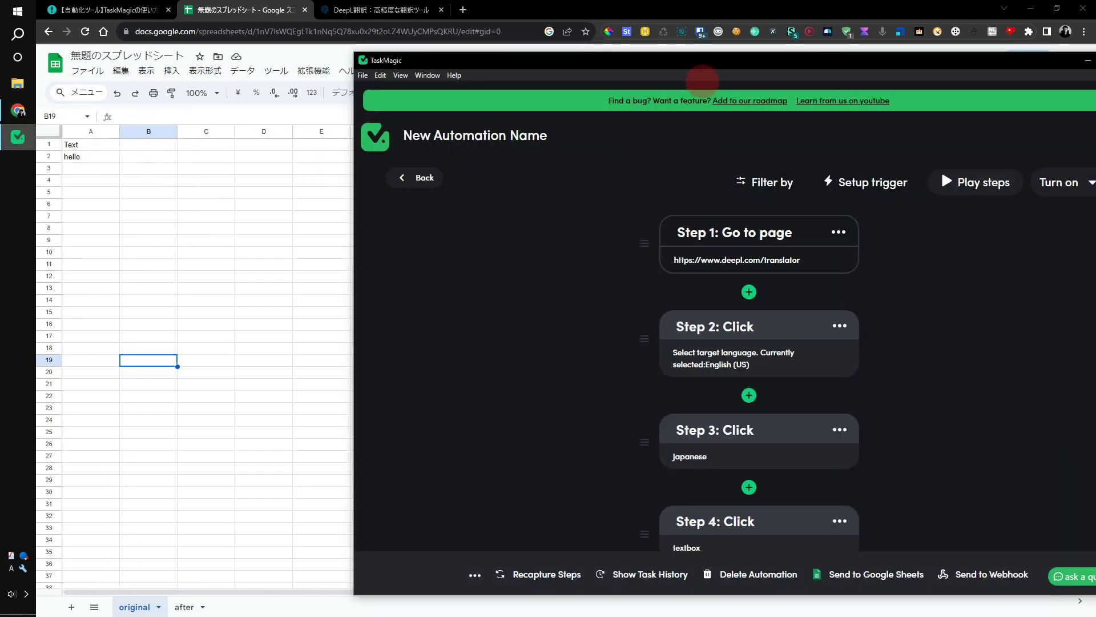
Choose the Loop trigger and begin adding Google Sheets data, then return to the spreadsheet.
left_click_drag(709, 56, 593, 57)
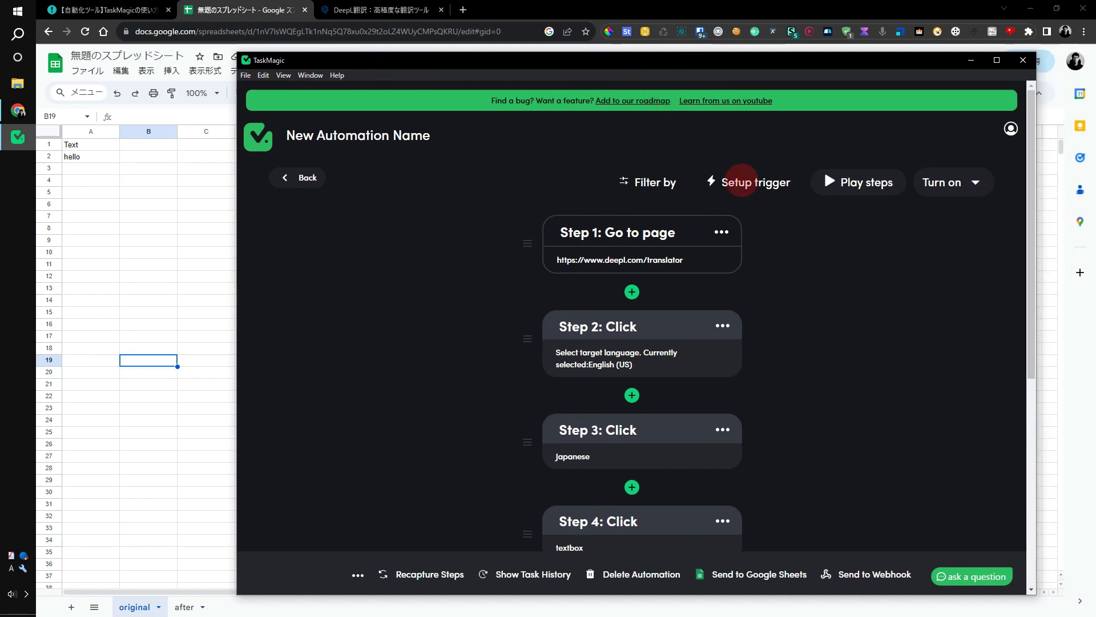
left_click(742, 181)
scroll(733, 249, "down", 2)
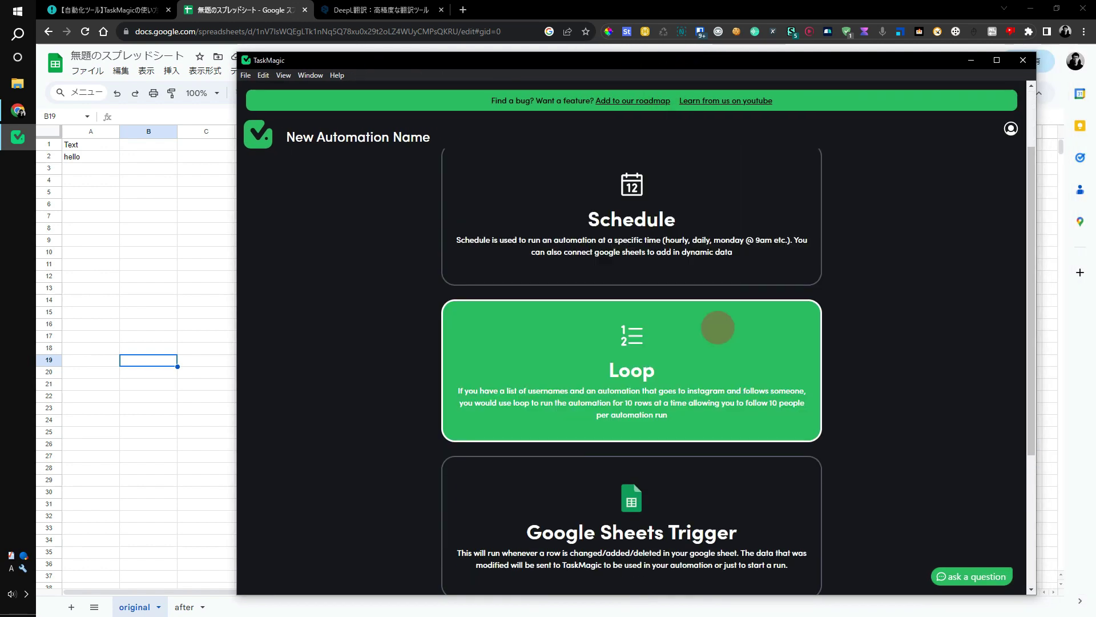
left_click(704, 343)
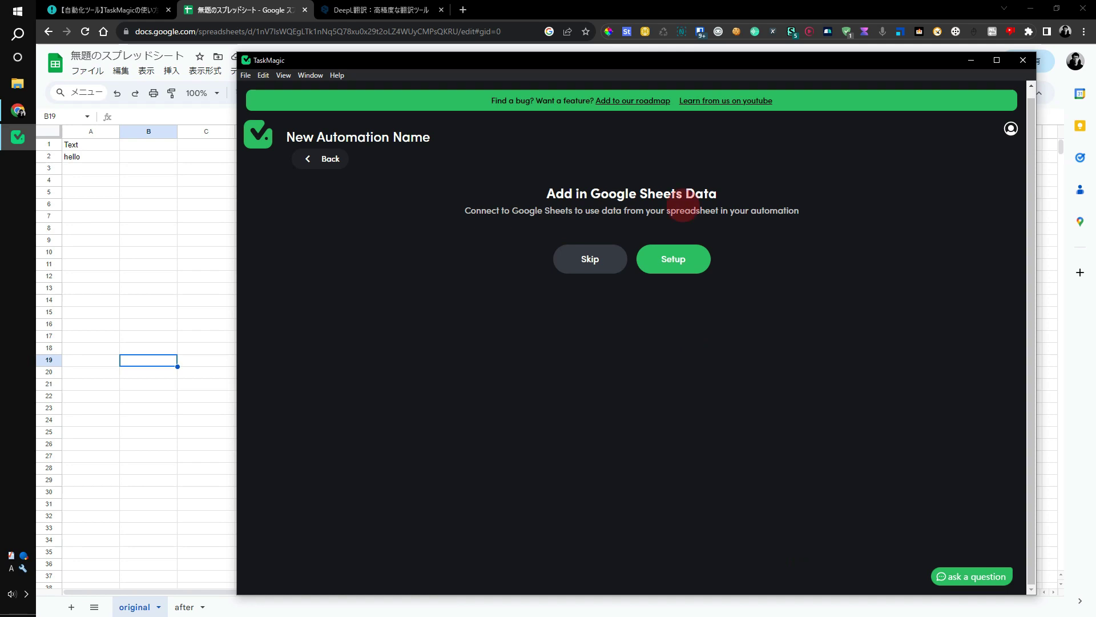
left_click_drag(608, 194, 704, 192)
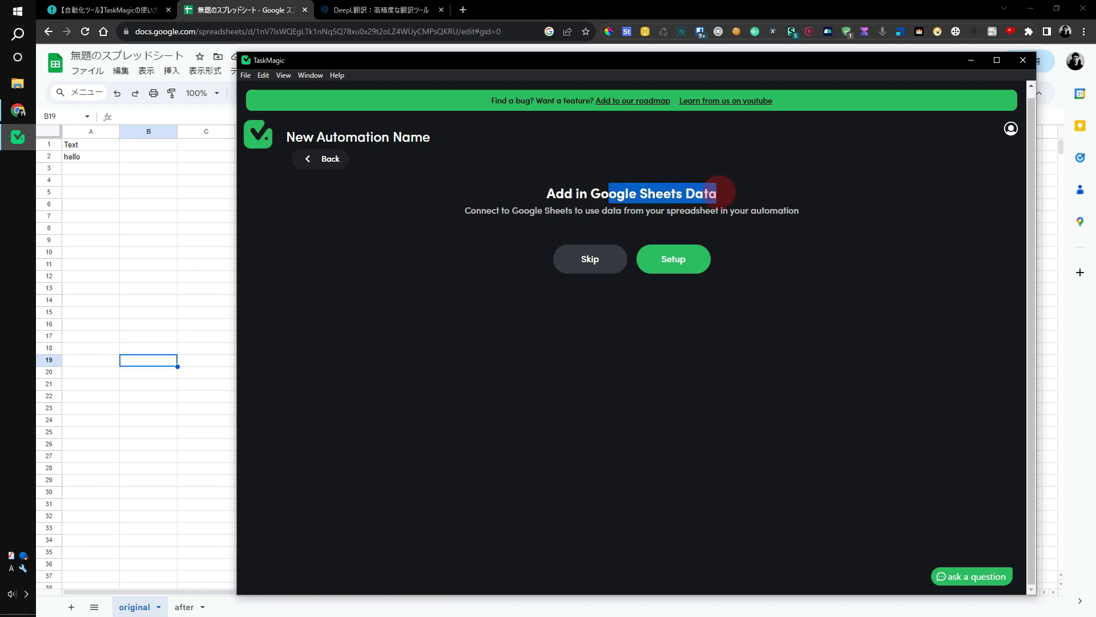
left_click(707, 261)
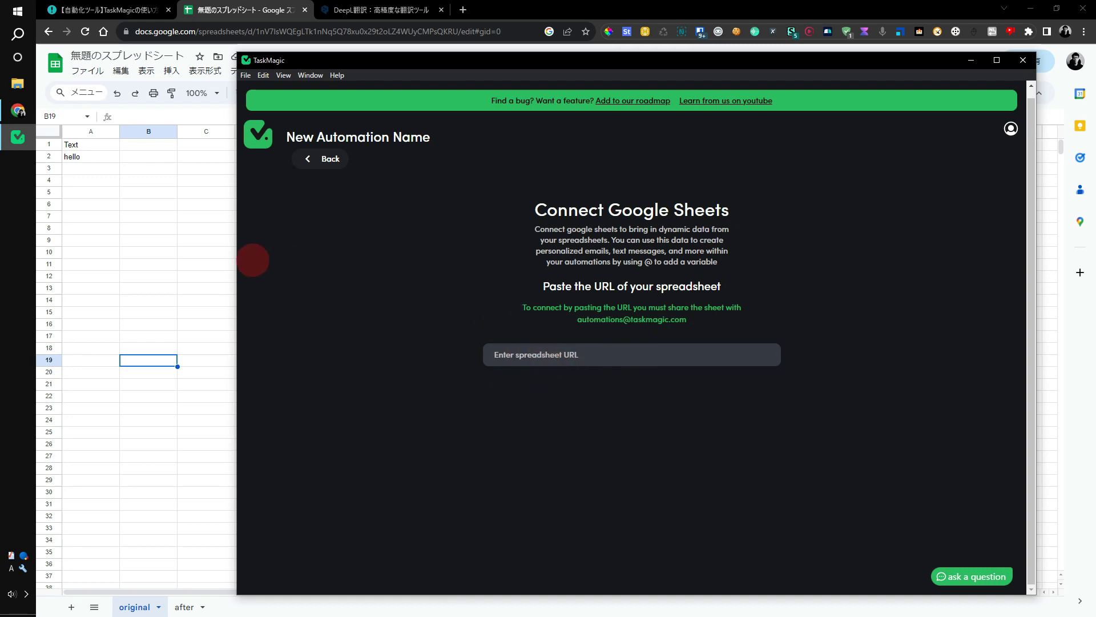
left_click(225, 242)
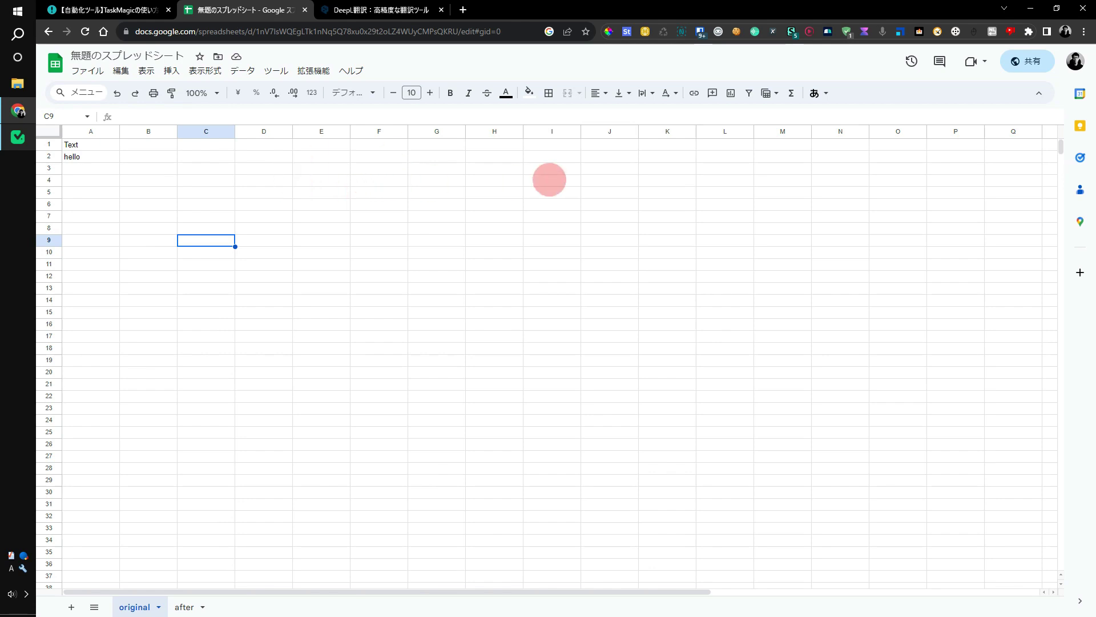
Share the spreadsheet so anyone with the link is an editor (編集者).
left_click(1028, 61)
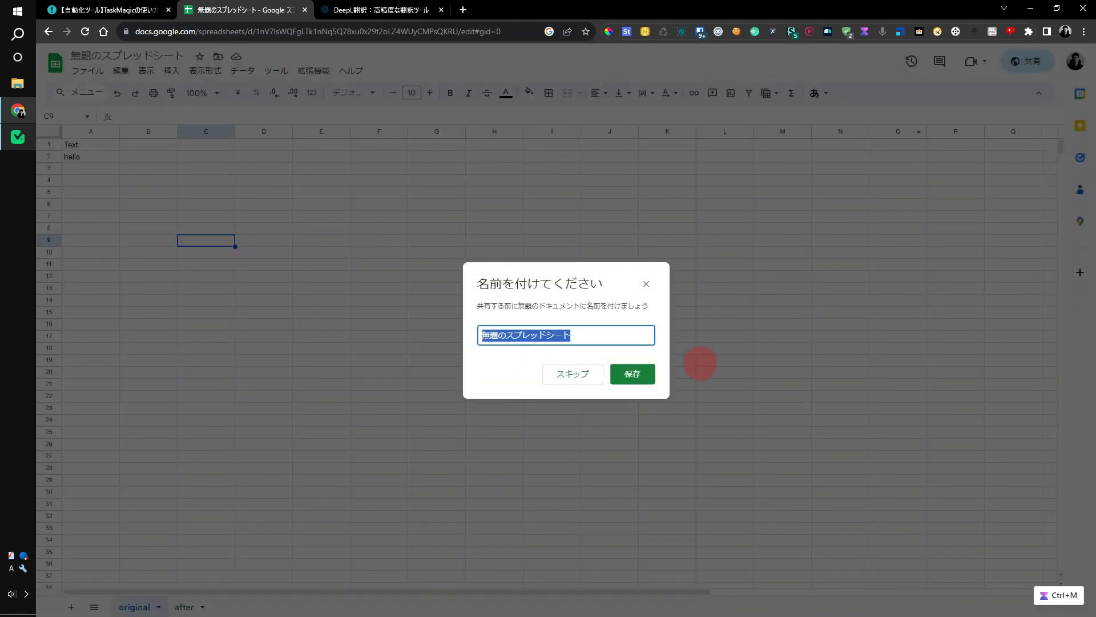
left_click(633, 374)
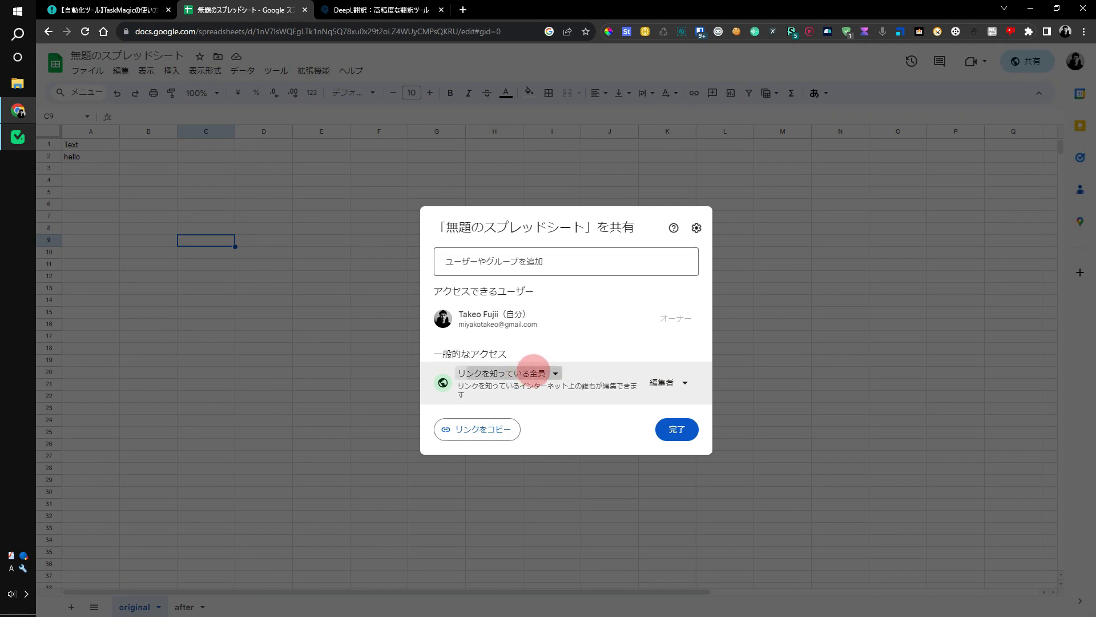
left_click(533, 373)
left_click(525, 422)
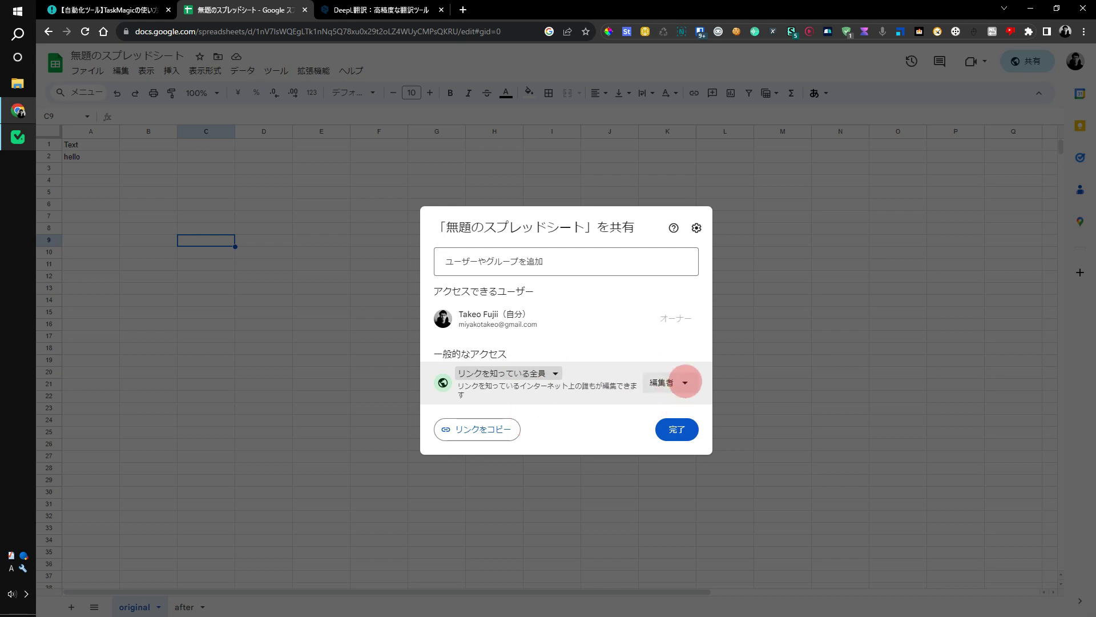
left_click(681, 382)
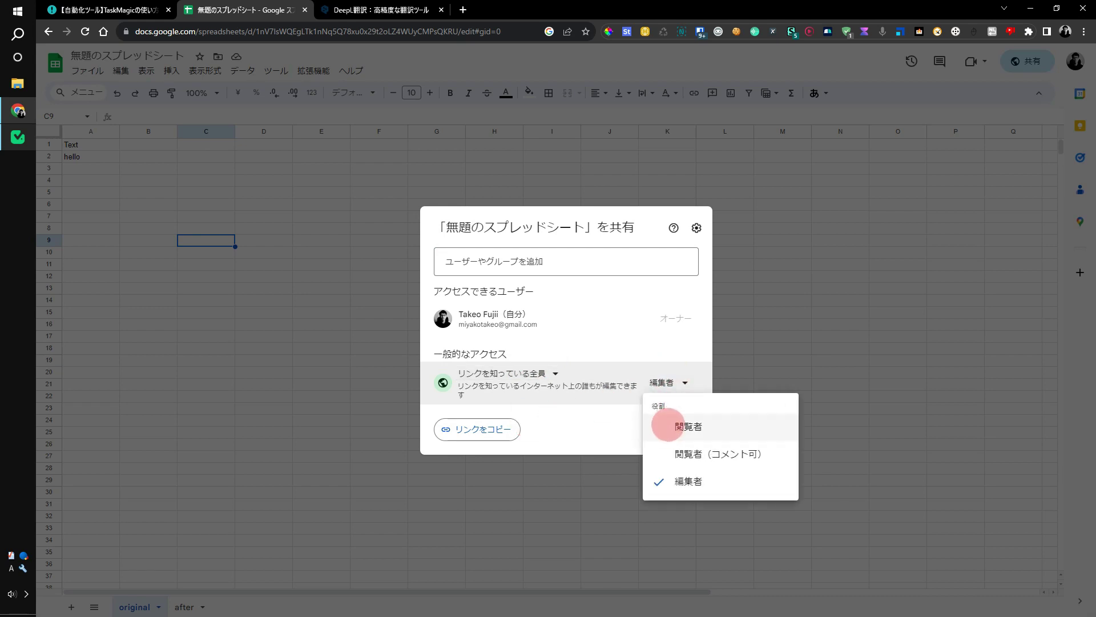
left_click(693, 480)
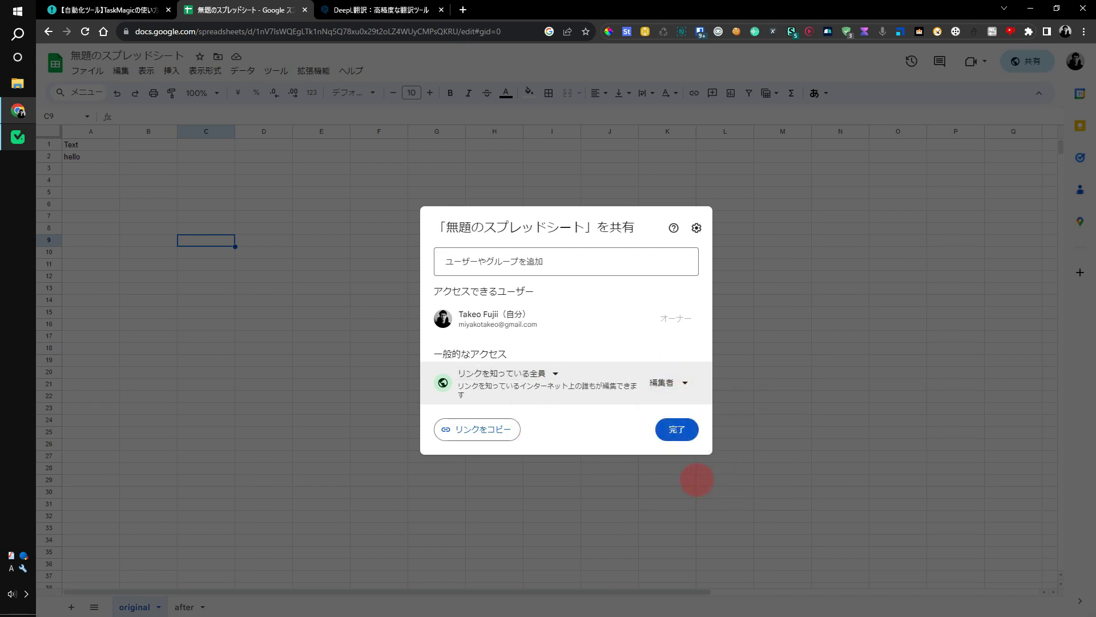
Copy the spreadsheet's share link and close the sharing dialog.
left_click(502, 430)
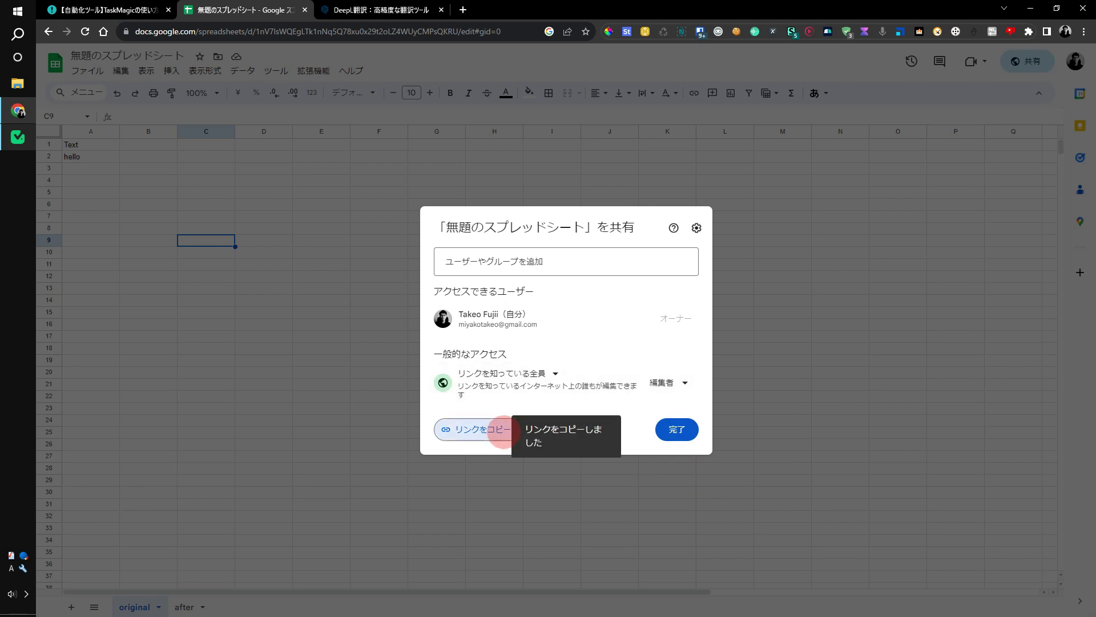
left_click(669, 431)
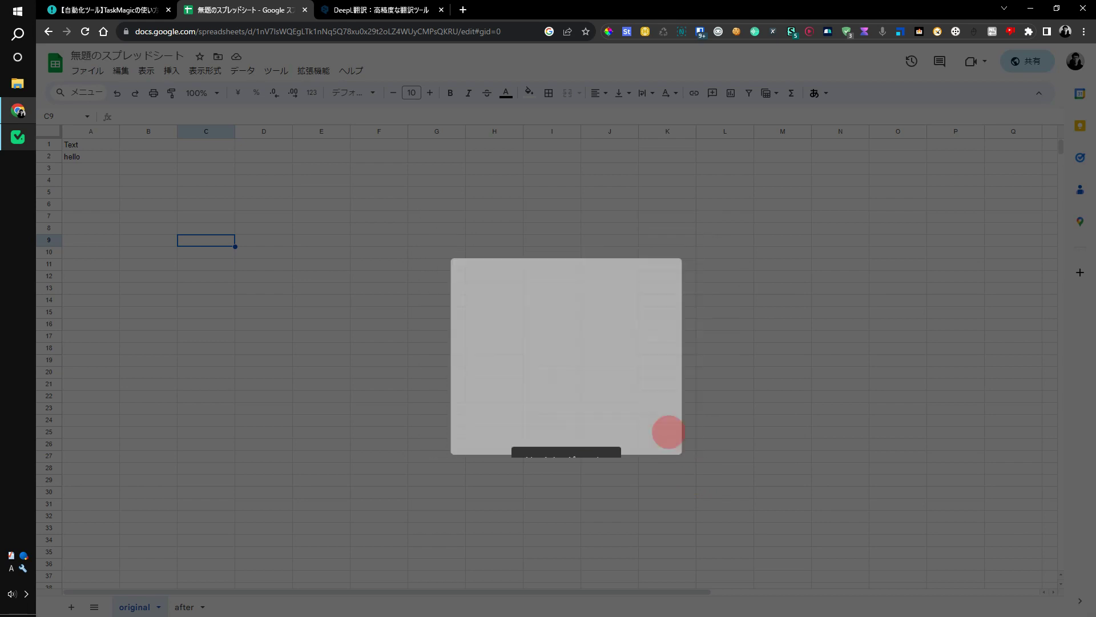
left_click(18, 136)
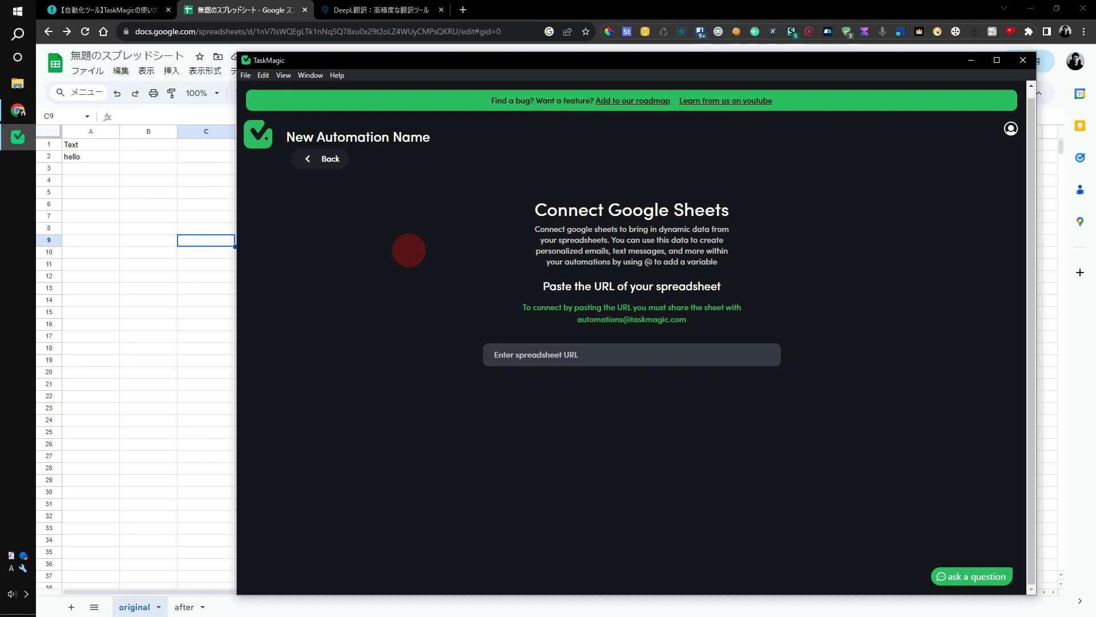
Paste the spreadsheet link into TaskMagic and check cell A2 (hello) in the sheet.
left_click(571, 355)
key("ctrl+v")
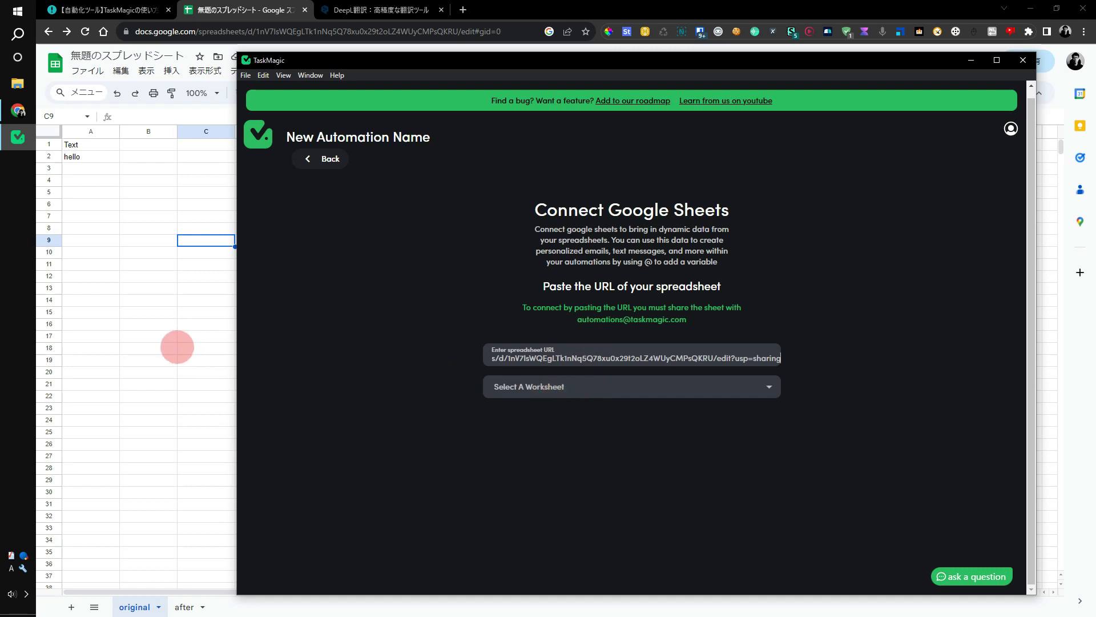
left_click(175, 339)
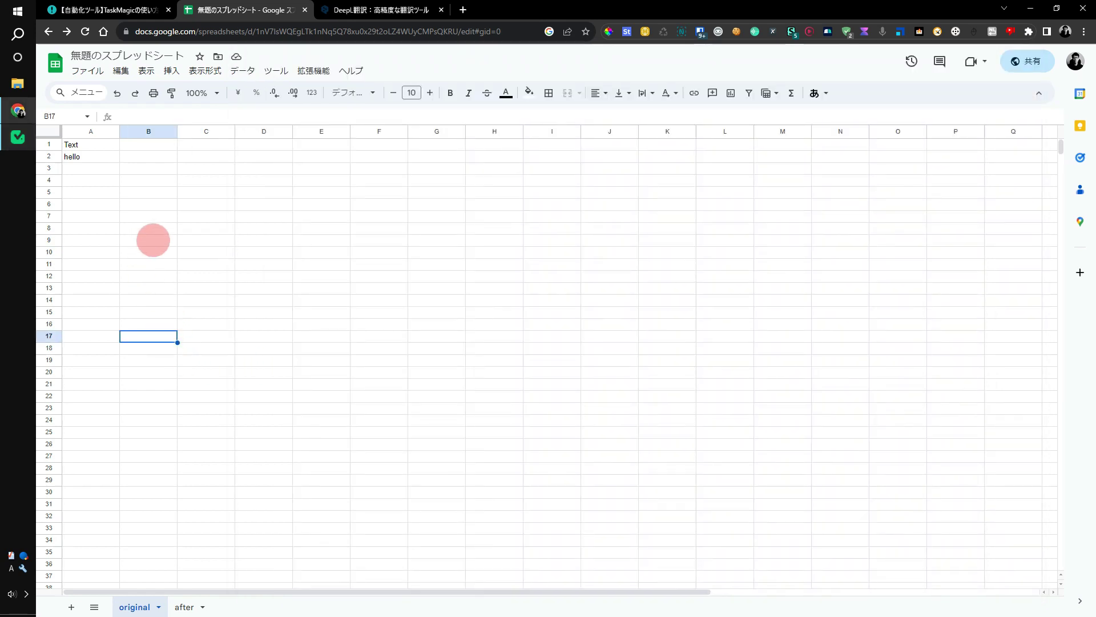
left_click(91, 158)
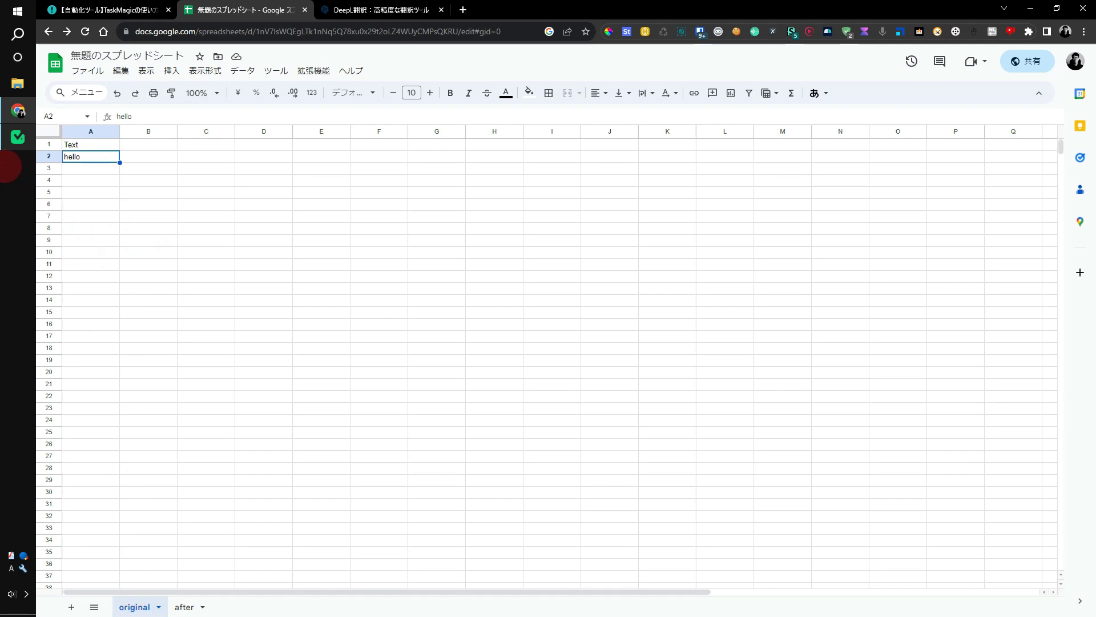
left_click(18, 136)
Pick the 'original' worksheet and accept the Text header preview.
left_click(620, 392)
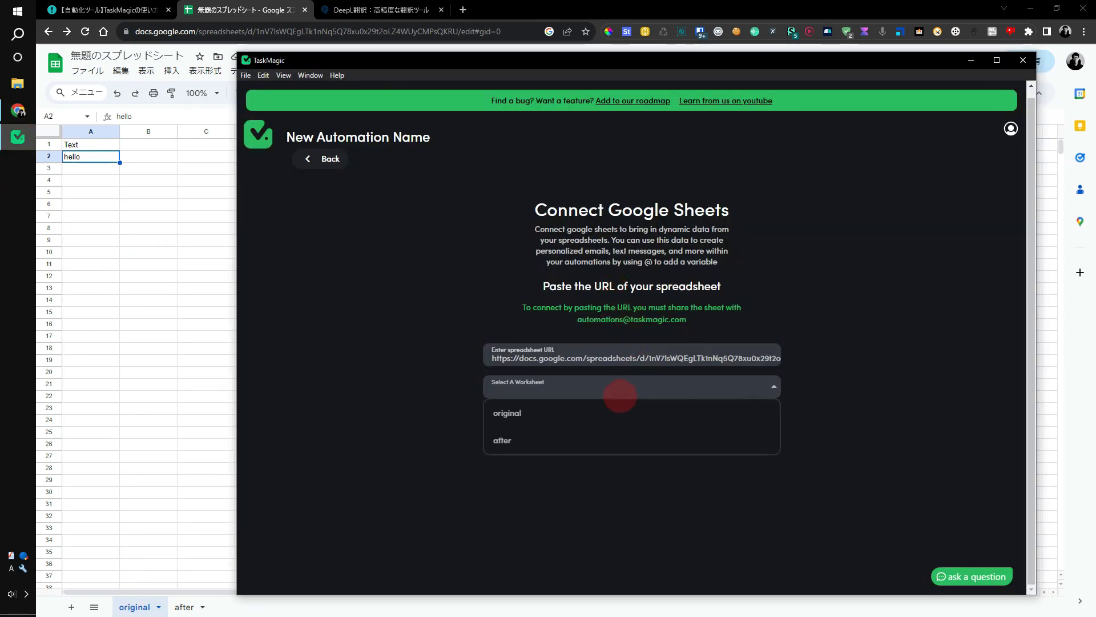
left_click(626, 411)
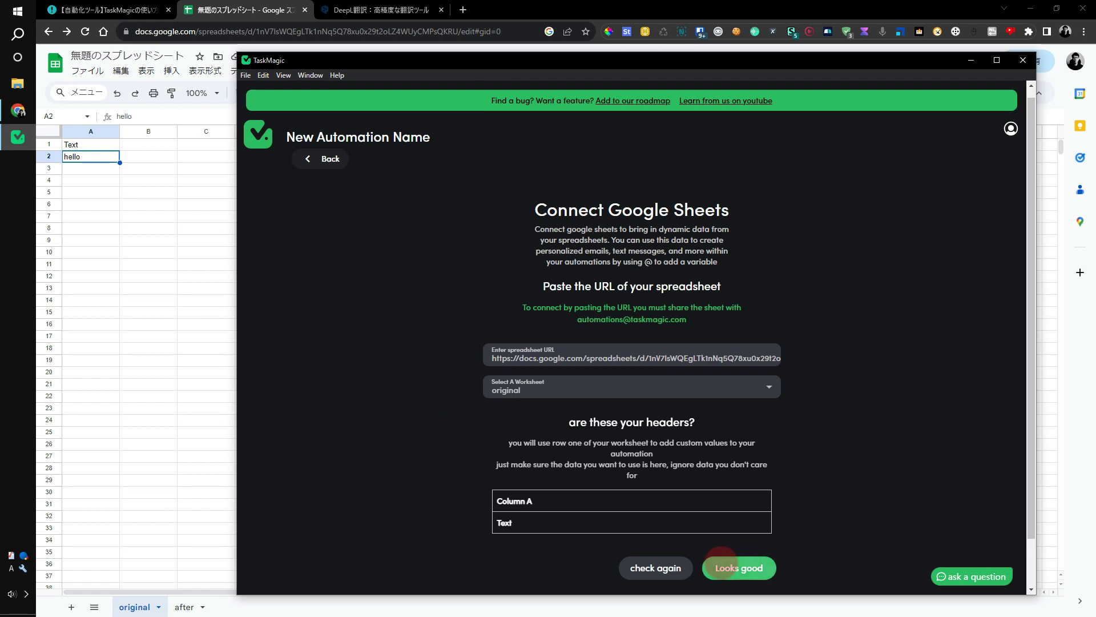
left_click(726, 567)
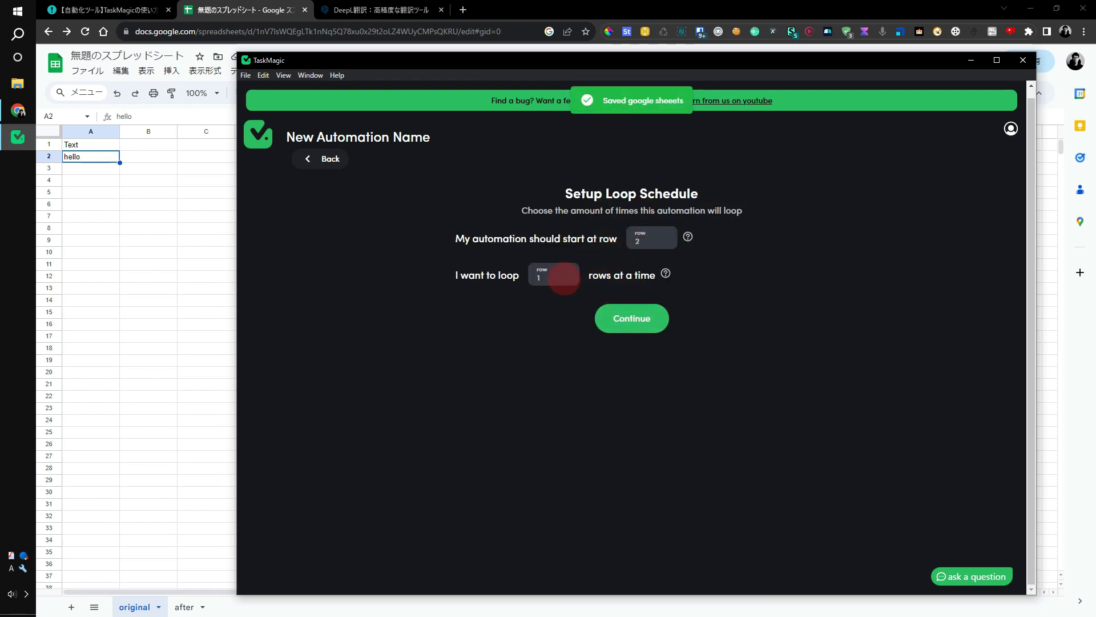
Review the starting row 2 setting against the spreadsheet's data rows 2 to 8.
left_click_drag(545, 239, 683, 238)
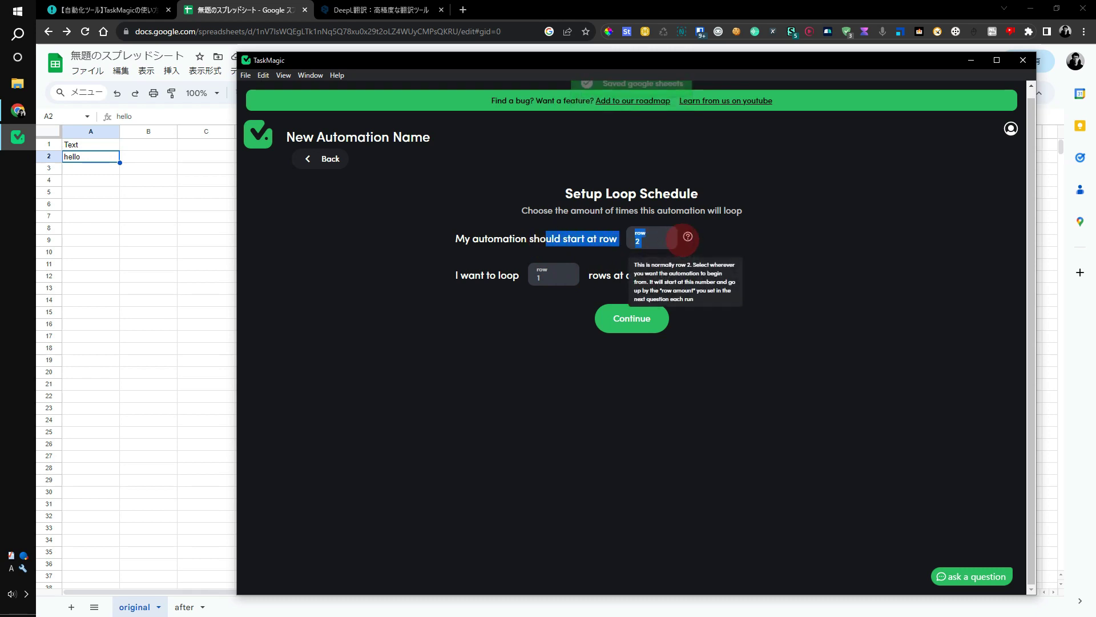
left_click(638, 241)
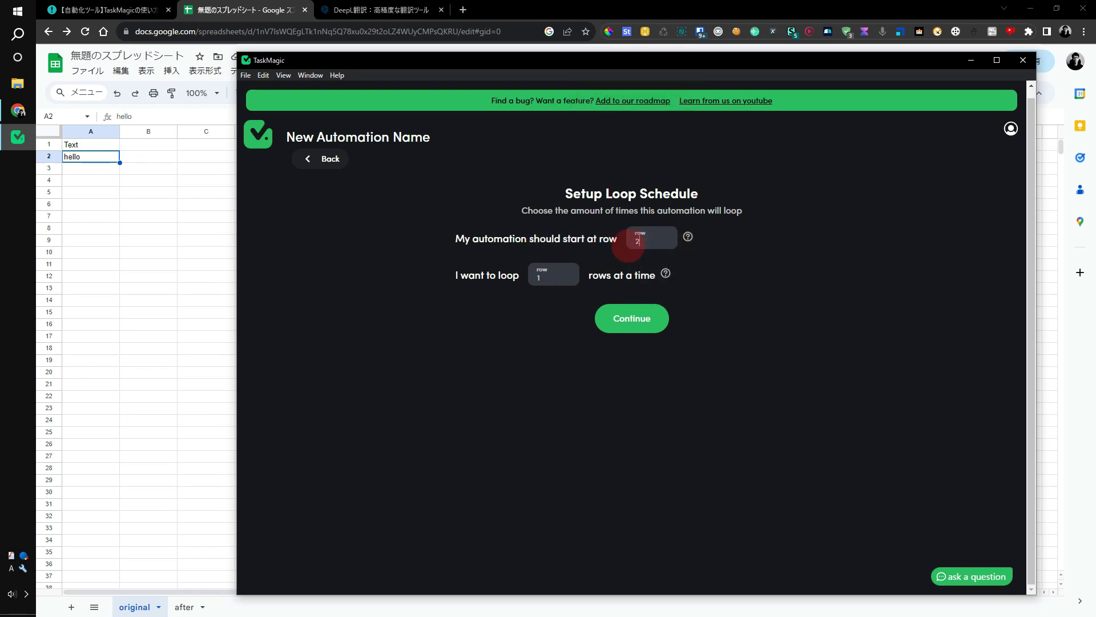
left_click(163, 159)
mouse_move(49, 156)
left_mouse_down()
mouse_move(94, 256)
mouse_move(86, 340)
left_mouse_up()
left_click(124, 359)
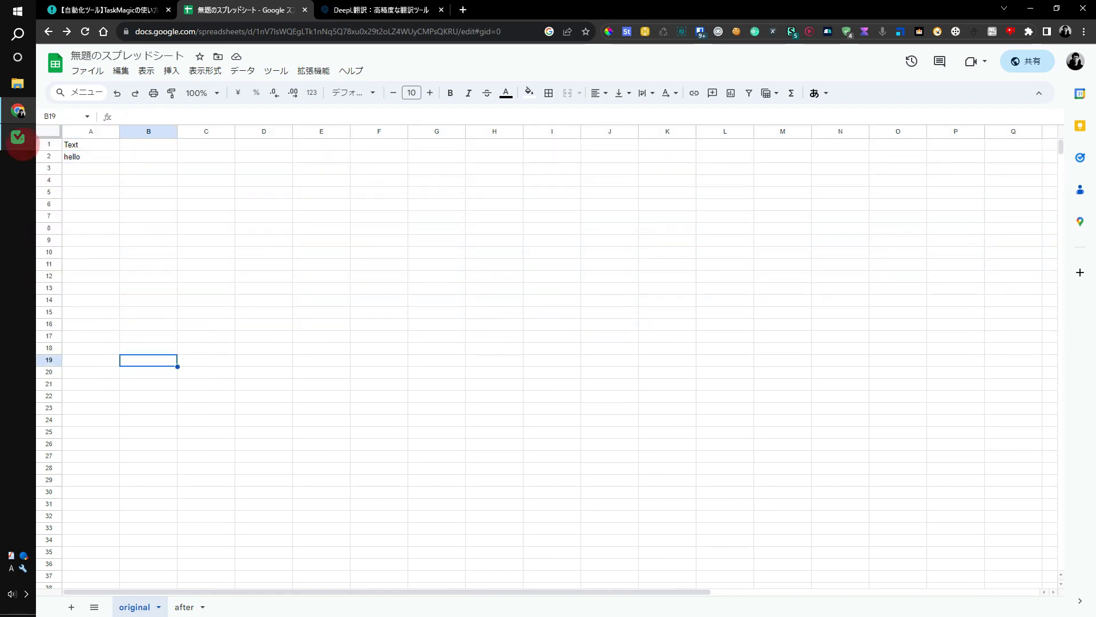
left_click(18, 137)
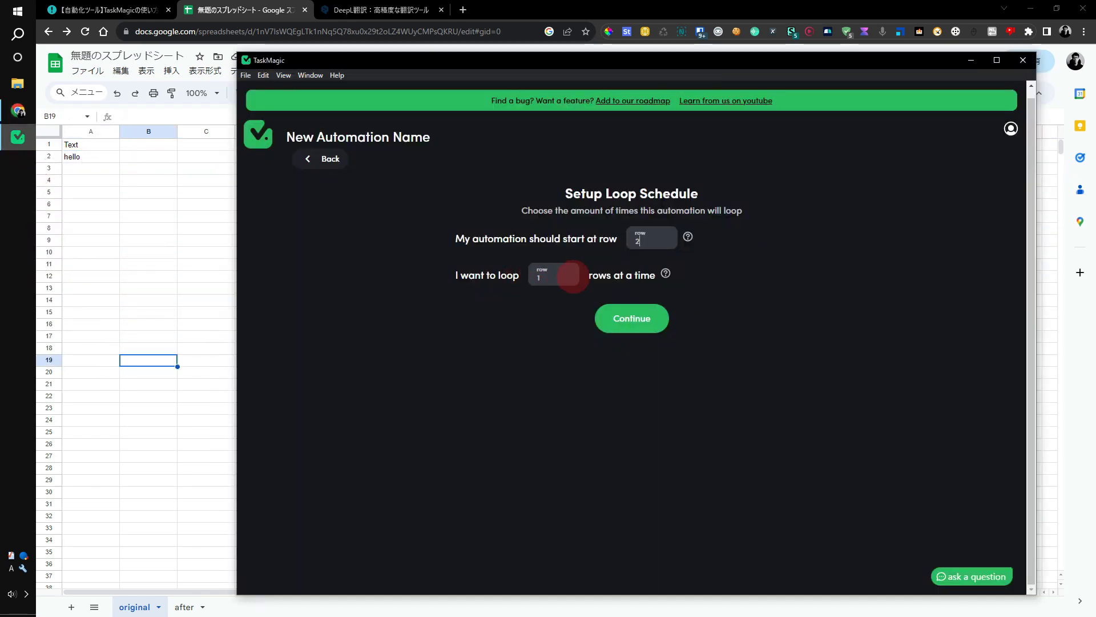
Select the column A cells from A3 downward in the spreadsheet.
left_click(89, 168)
type("a")
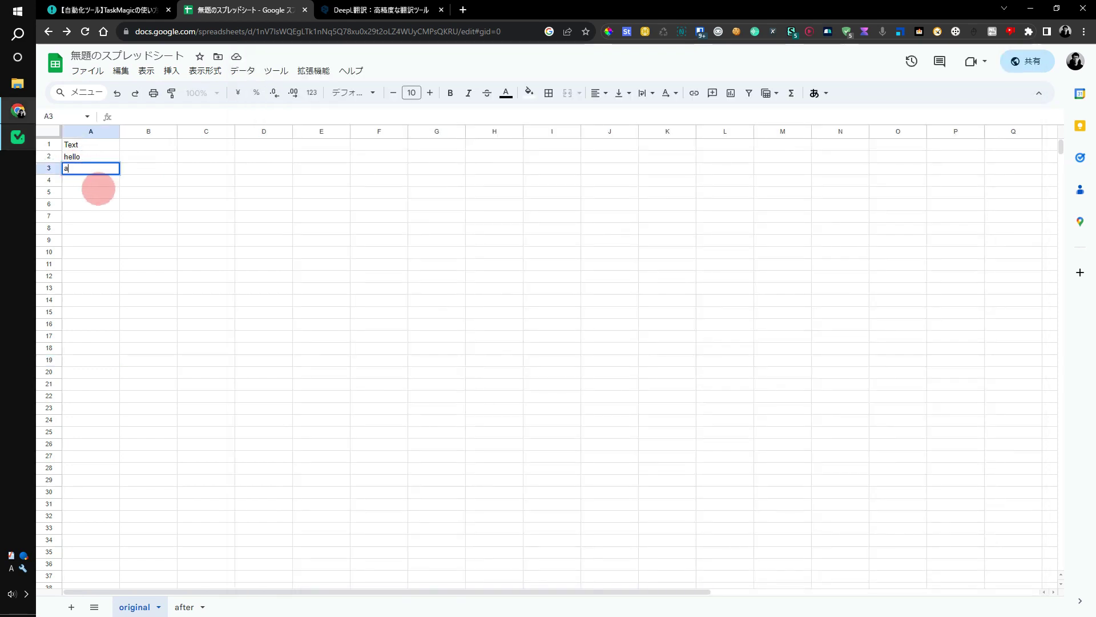
left_click(95, 192)
type("aa")
left_click(95, 203)
type("a")
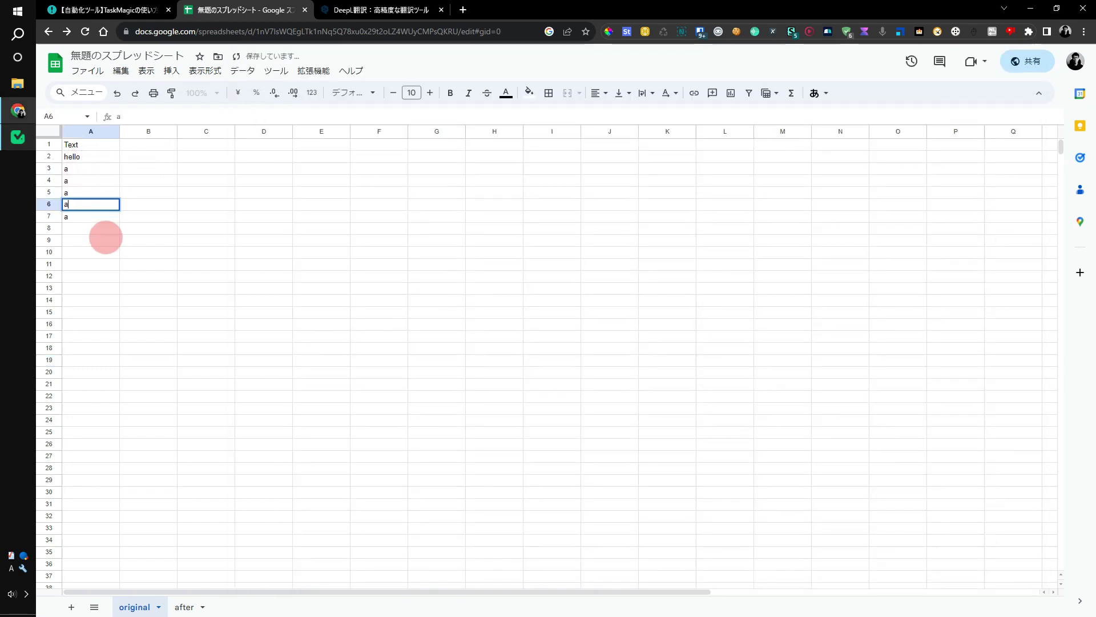
left_click(102, 216)
type("a")
left_click_drag(101, 225, 97, 172)
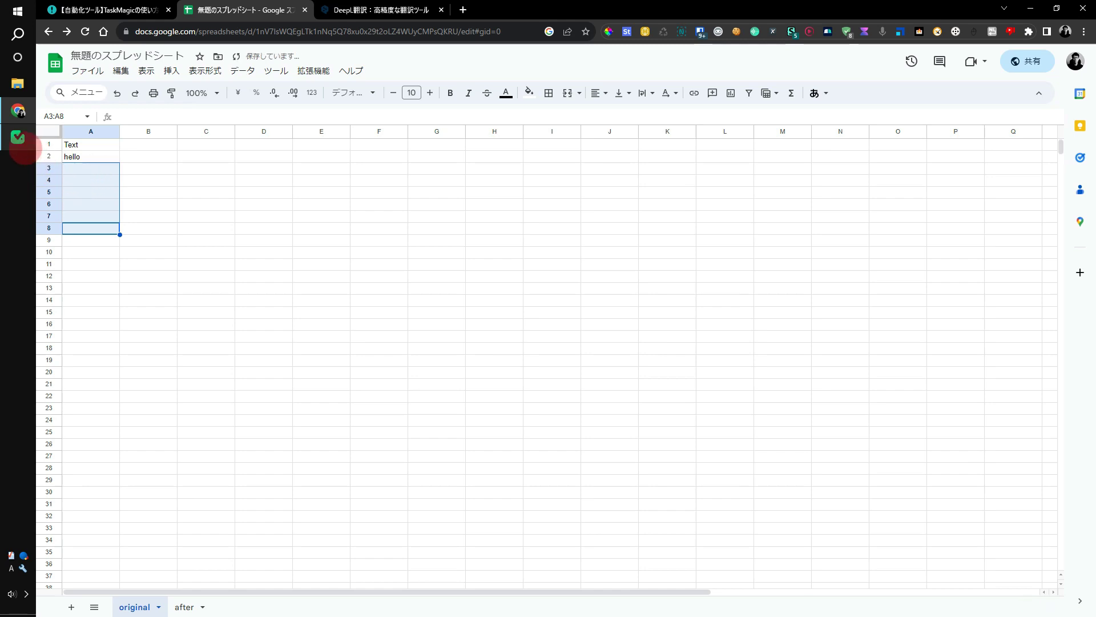
Keep the loop at one row from row 2 and save it on an hourly schedule.
left_click(18, 136)
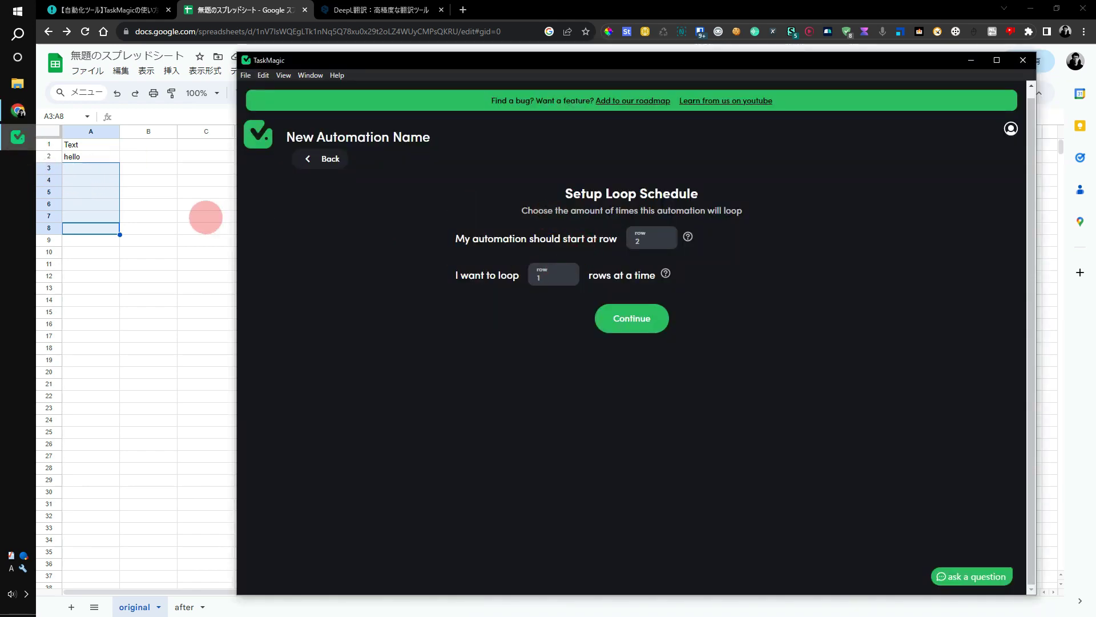
left_click(149, 192)
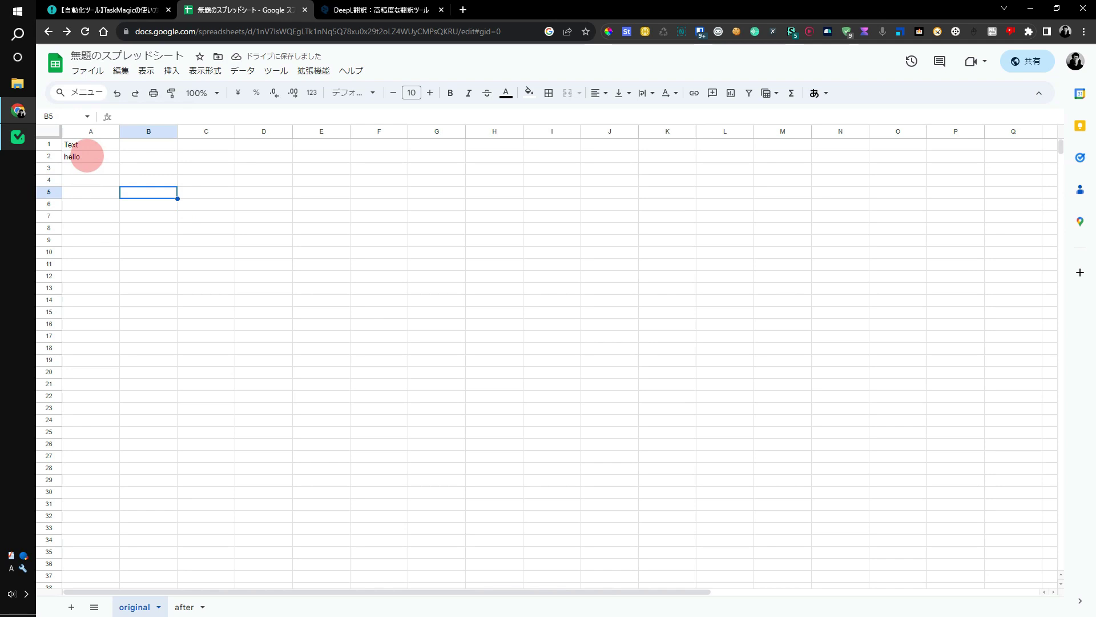
left_click(78, 157)
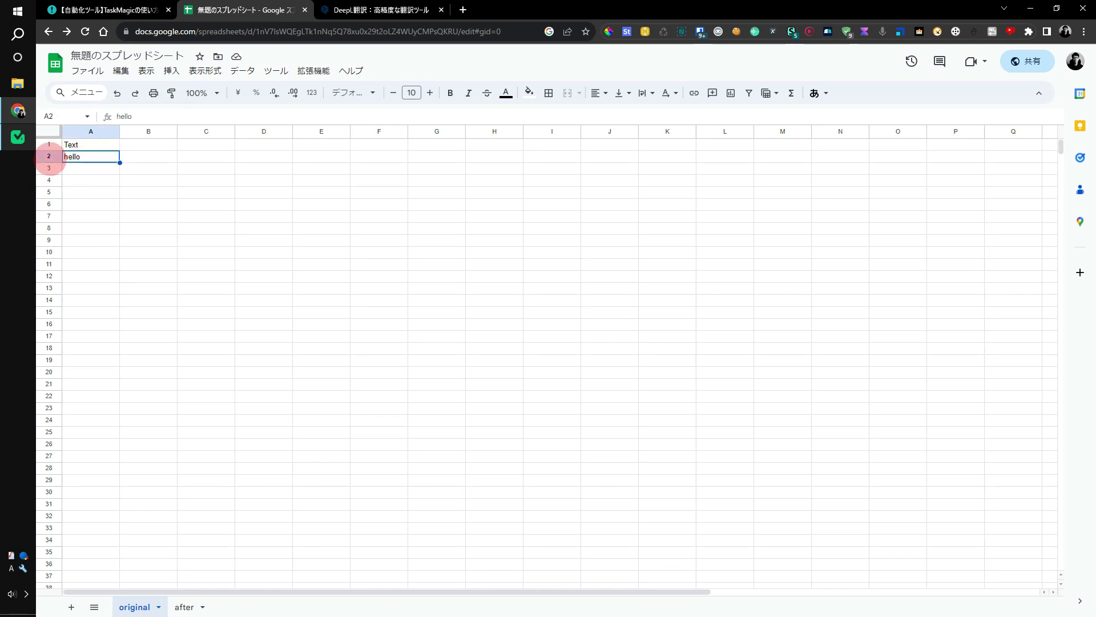
left_click(17, 137)
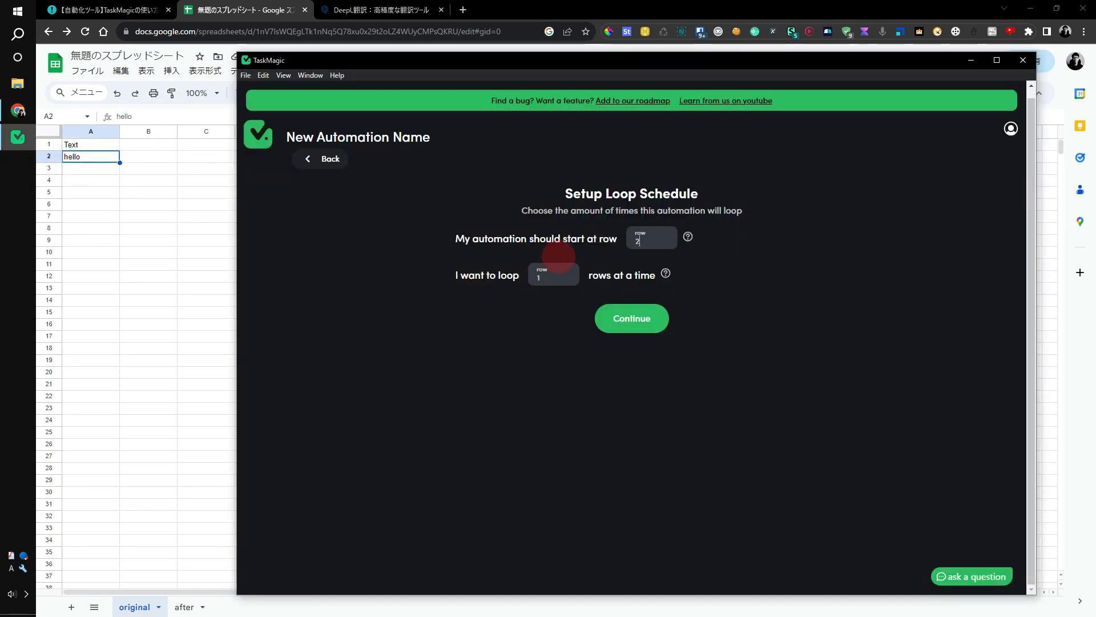
left_click(617, 327)
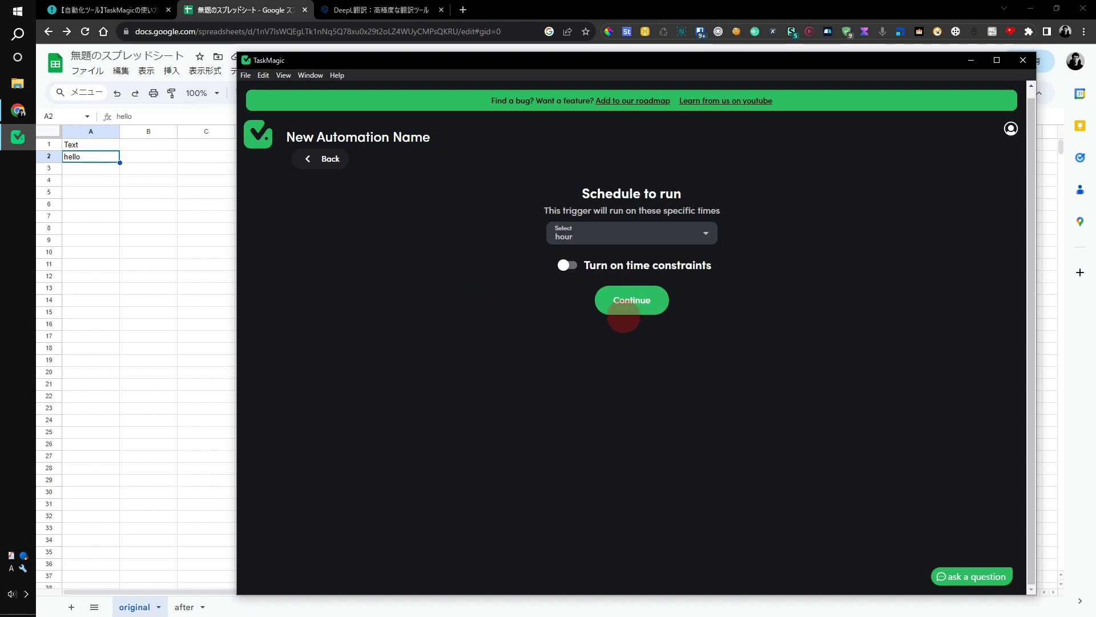
left_click(632, 302)
scroll(591, 281, "down", 3)
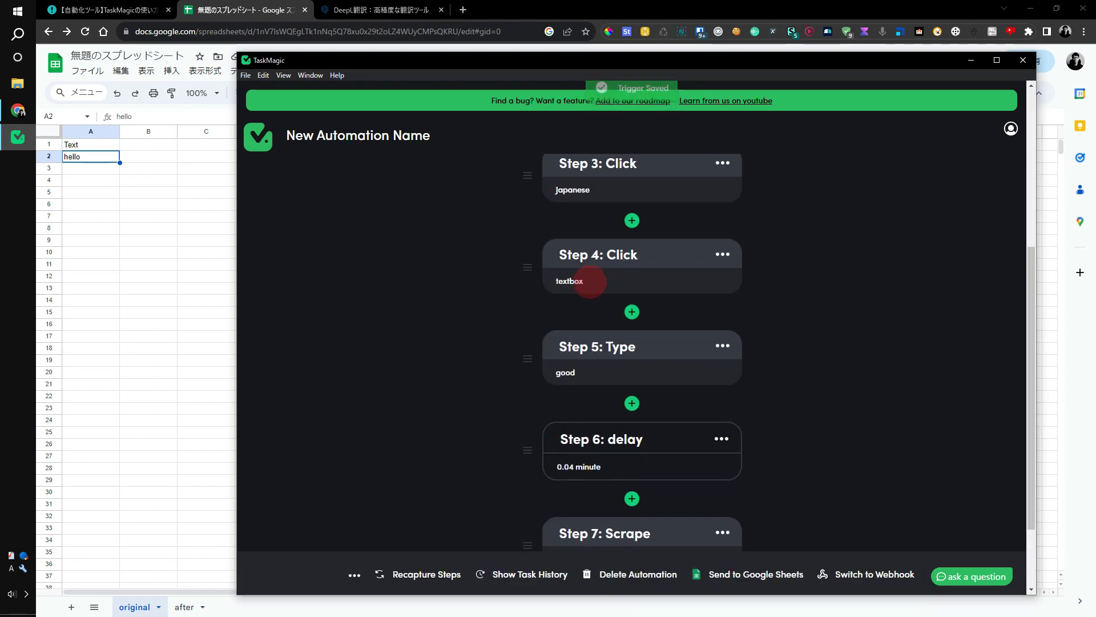
scroll(428, 292, "up", 5)
left_click(172, 180)
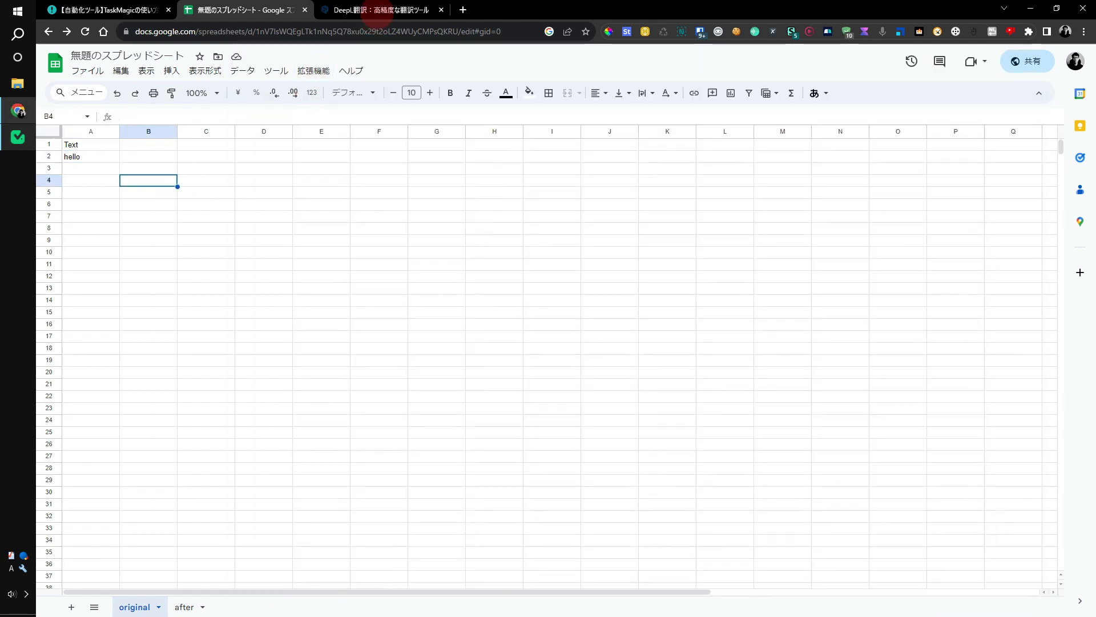
Glance at DeepL, then open the 'after' sheet headed Translated before returning to TaskMagic.
left_click(377, 11)
left_click(244, 10)
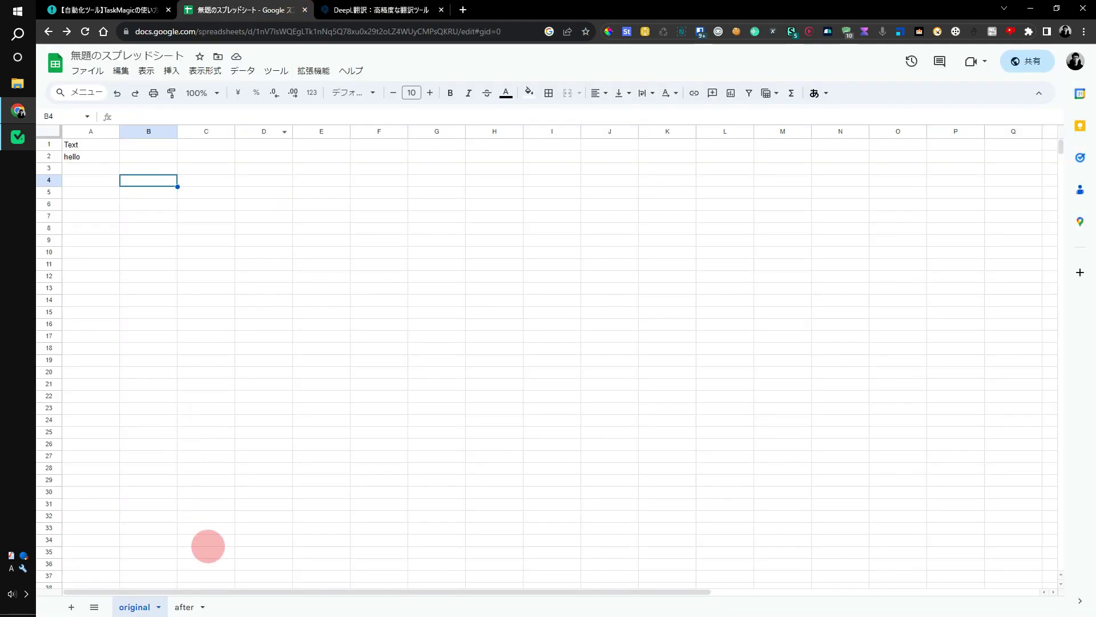
left_click(186, 606)
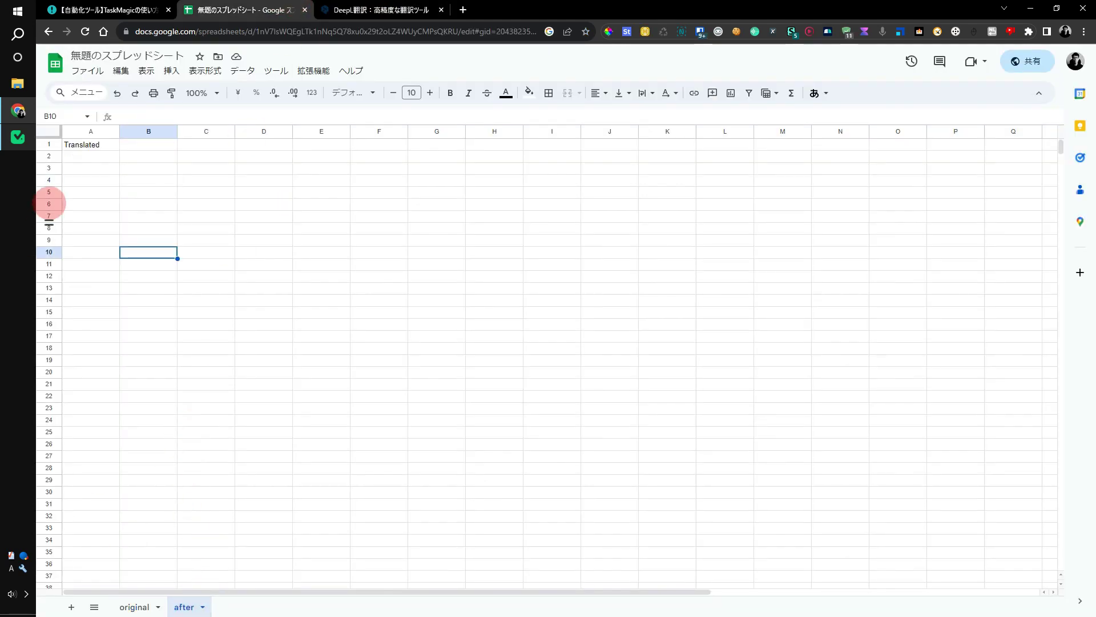
left_click(86, 156)
left_click(87, 228)
left_click(402, 536)
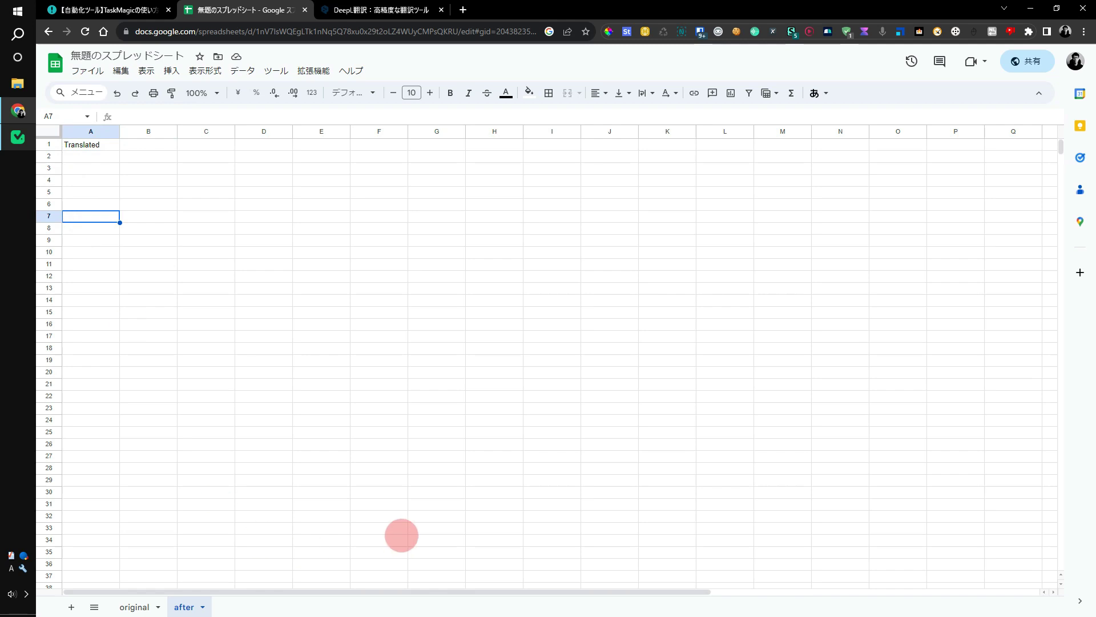
left_click(17, 137)
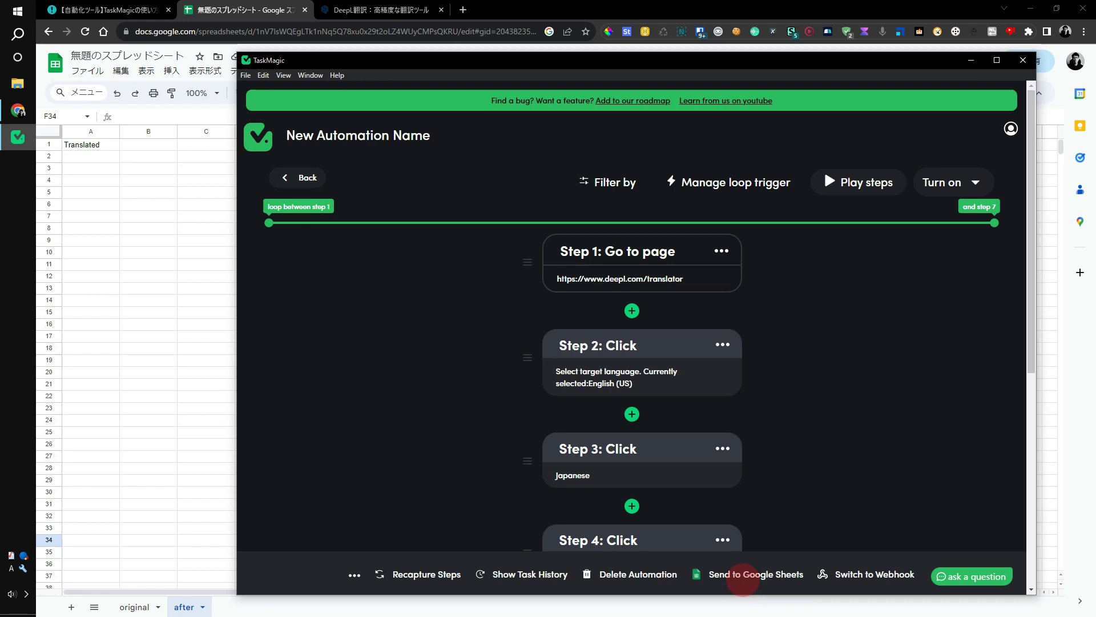
Export results to the 'after' worksheet using the pasted spreadsheet link and accepted headers.
left_click(742, 580)
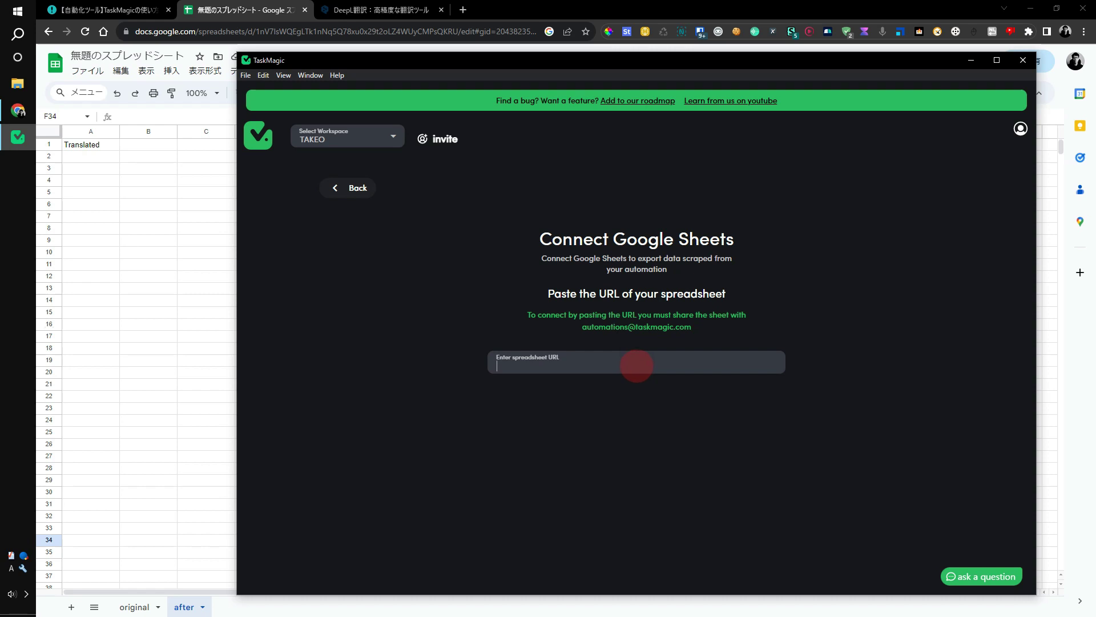
left_click(638, 392)
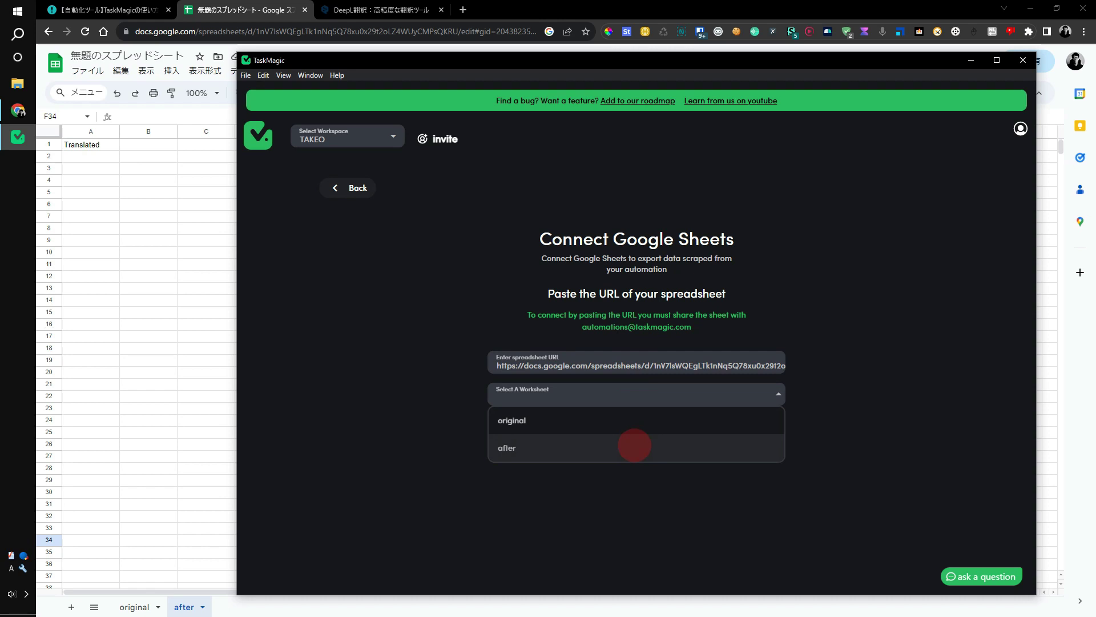
left_click(635, 446)
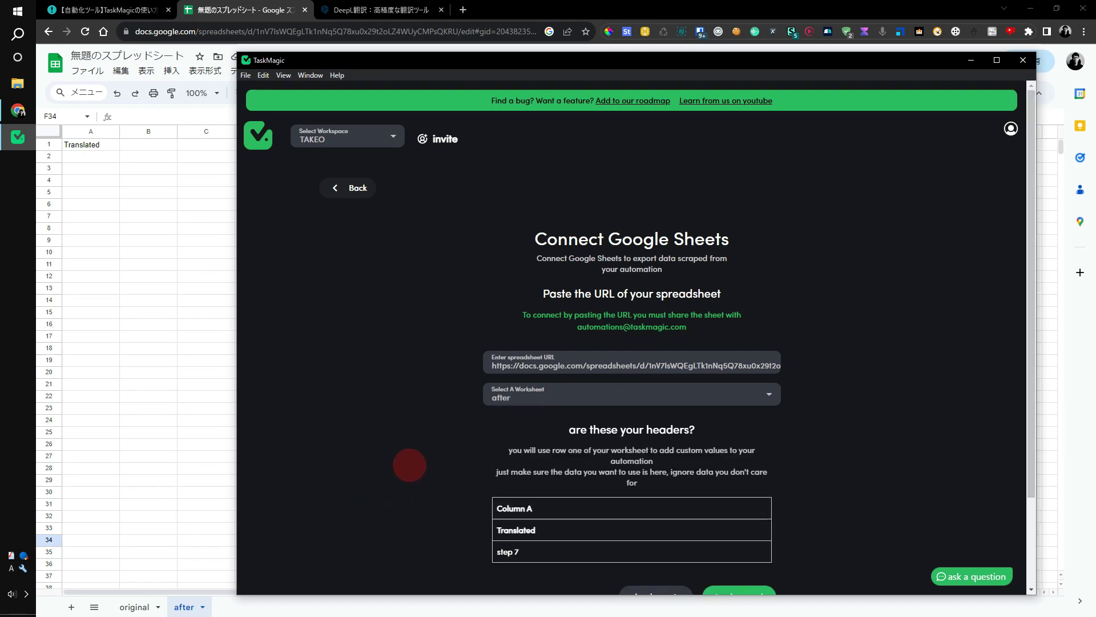
scroll(599, 428, "down", 2)
scroll(686, 463, "down", 1)
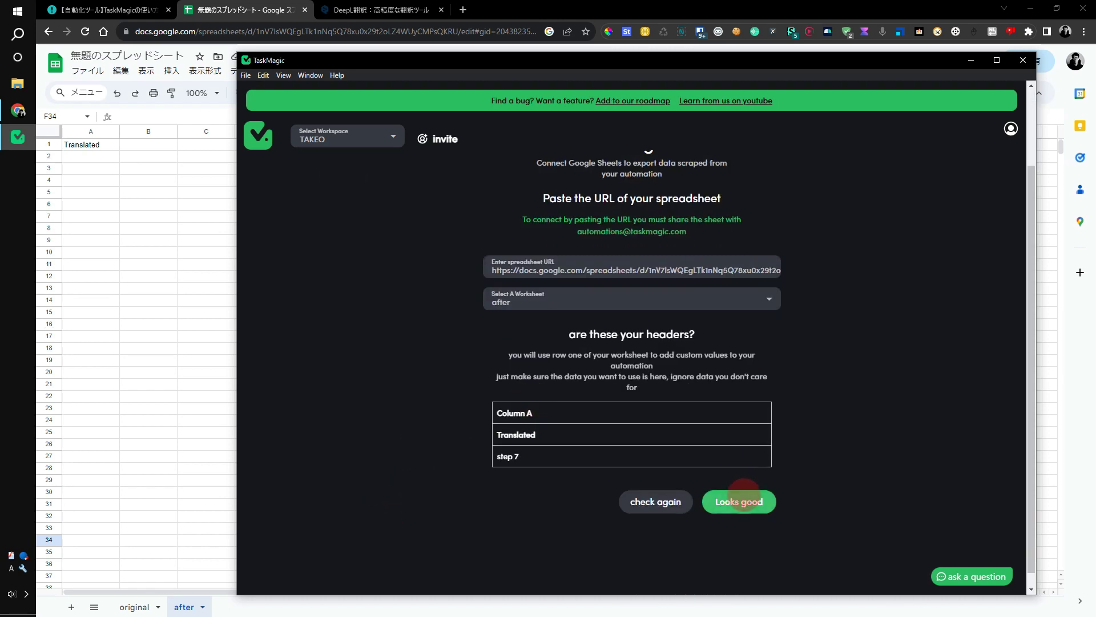
left_click(738, 499)
scroll(752, 470, "down", 2)
scroll(757, 428, "up", 2)
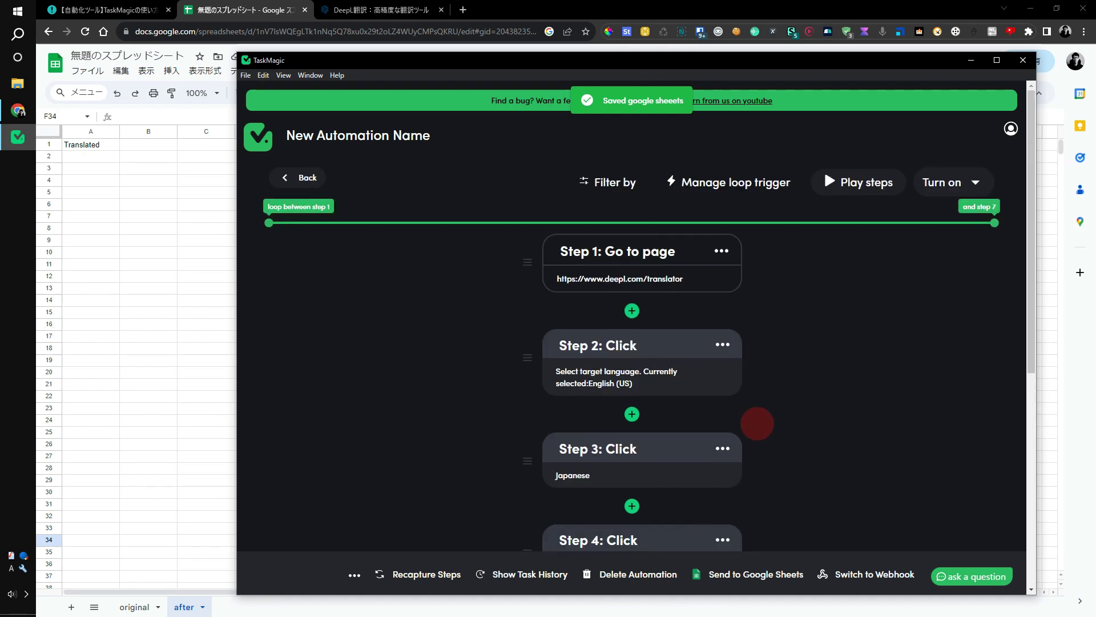
scroll(751, 390, "down", 1)
scroll(748, 390, "down", 2)
scroll(747, 388, "down", 1)
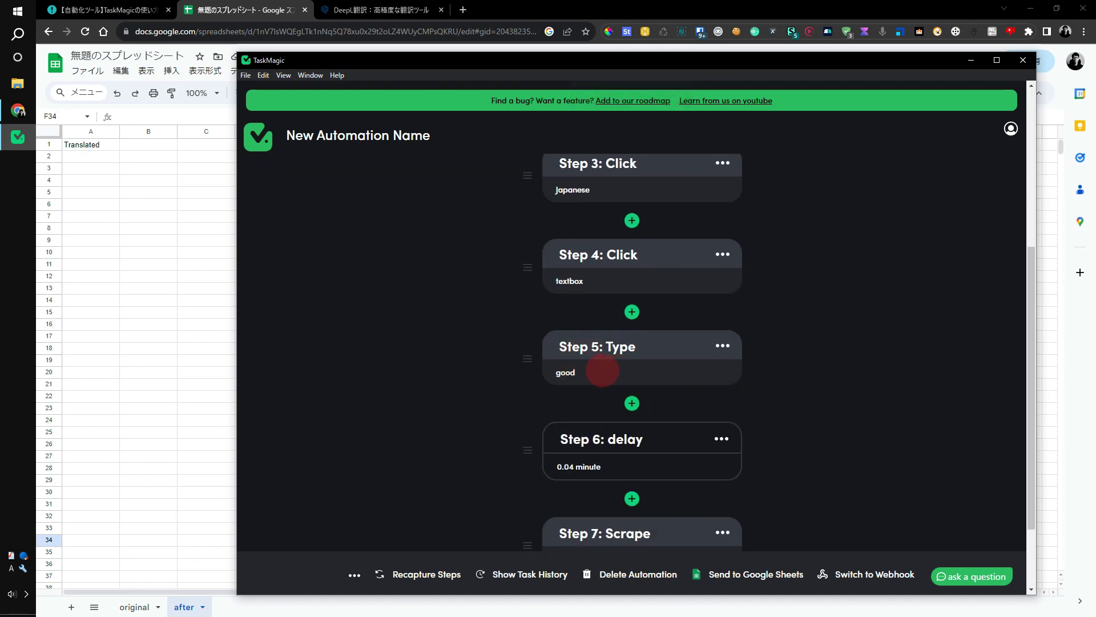
Open Step 5's Type editor and check the Text column in the original sheet.
left_click(626, 370)
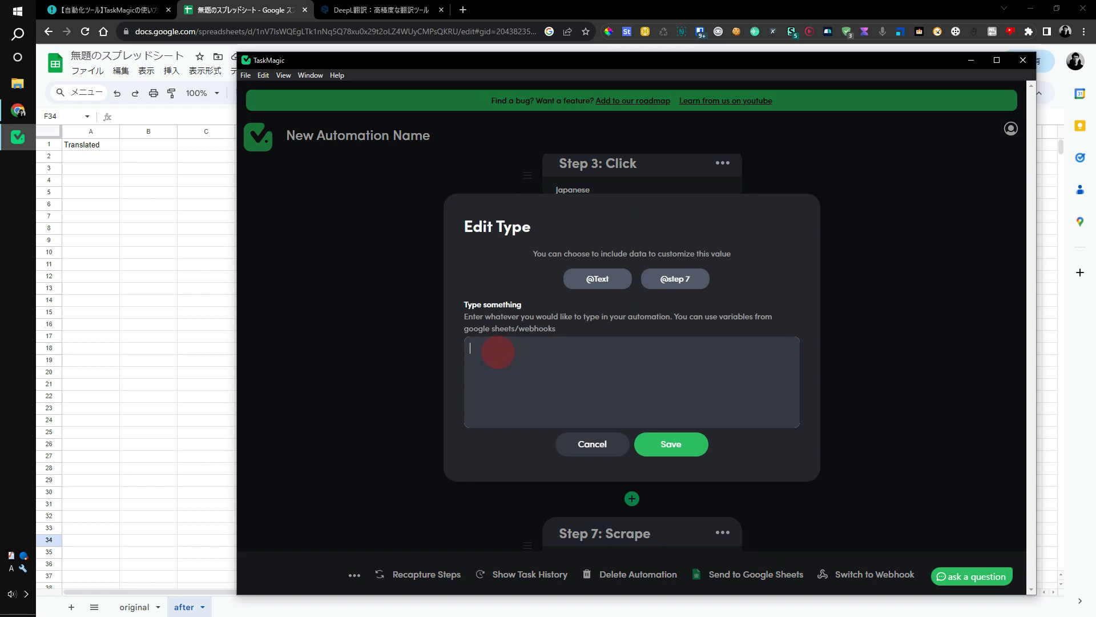
left_click(134, 607)
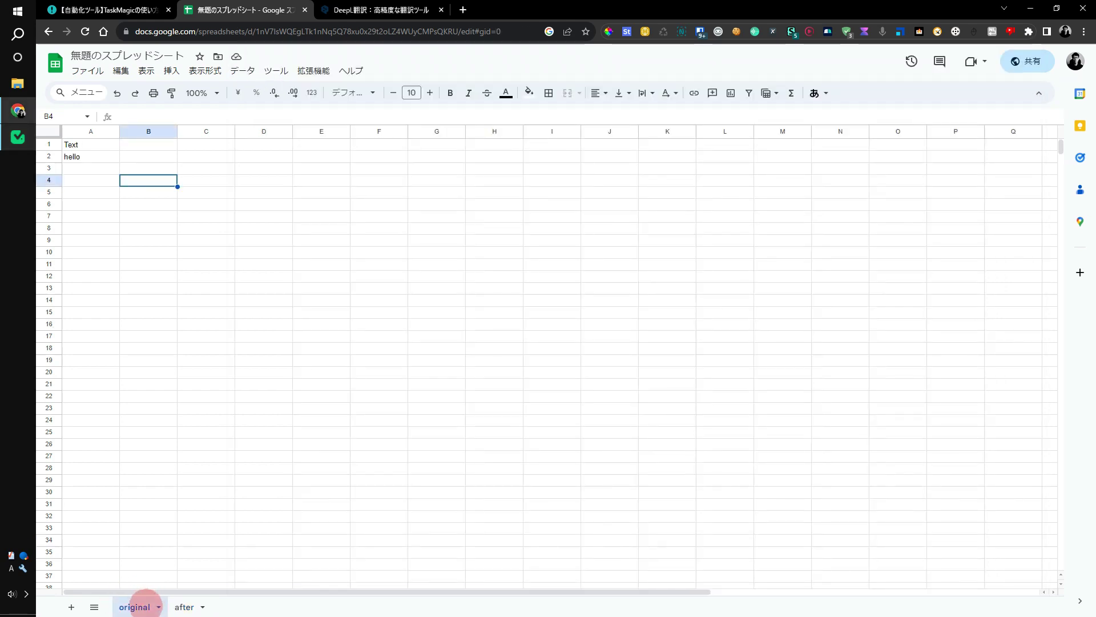
left_click(80, 145)
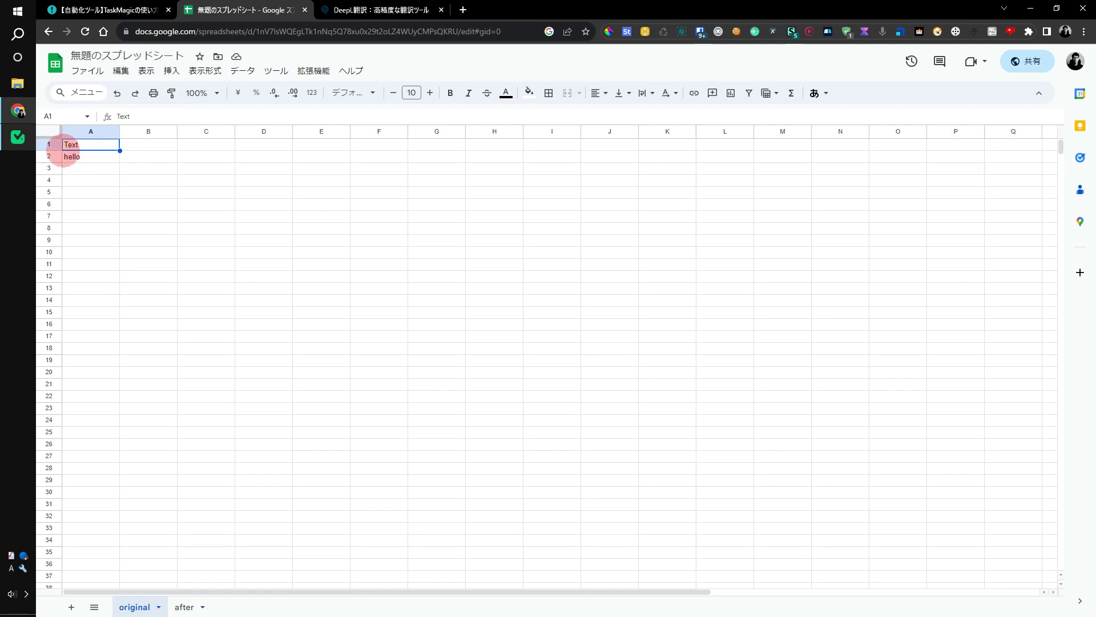
left_click(107, 158)
left_click_drag(123, 158, 107, 480)
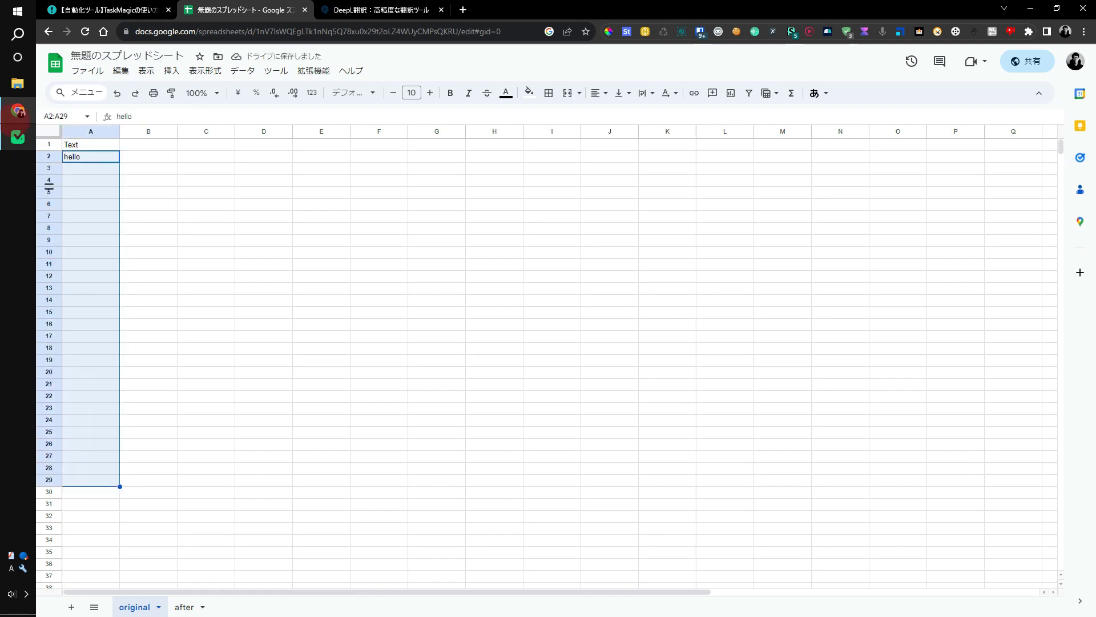
left_click(75, 144)
left_click(19, 137)
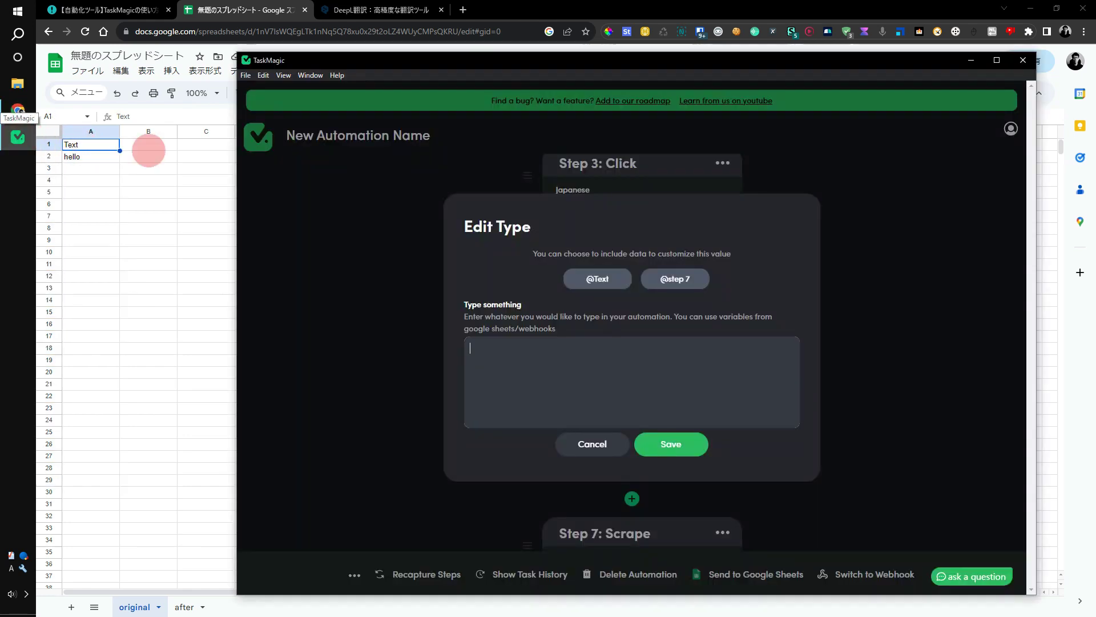
left_click(614, 283)
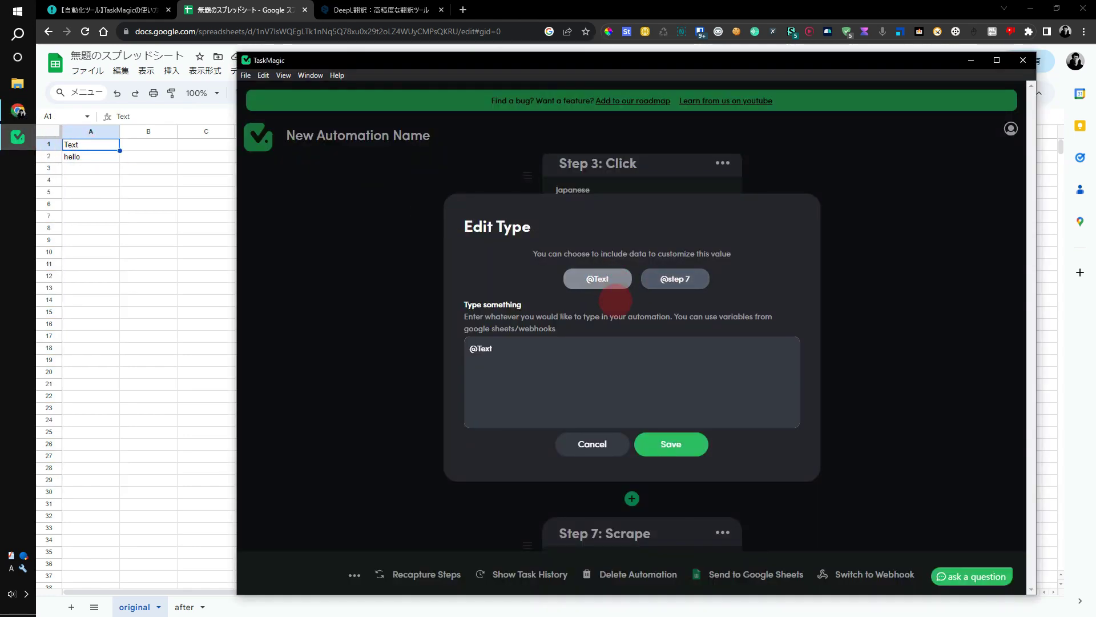
left_click(699, 443)
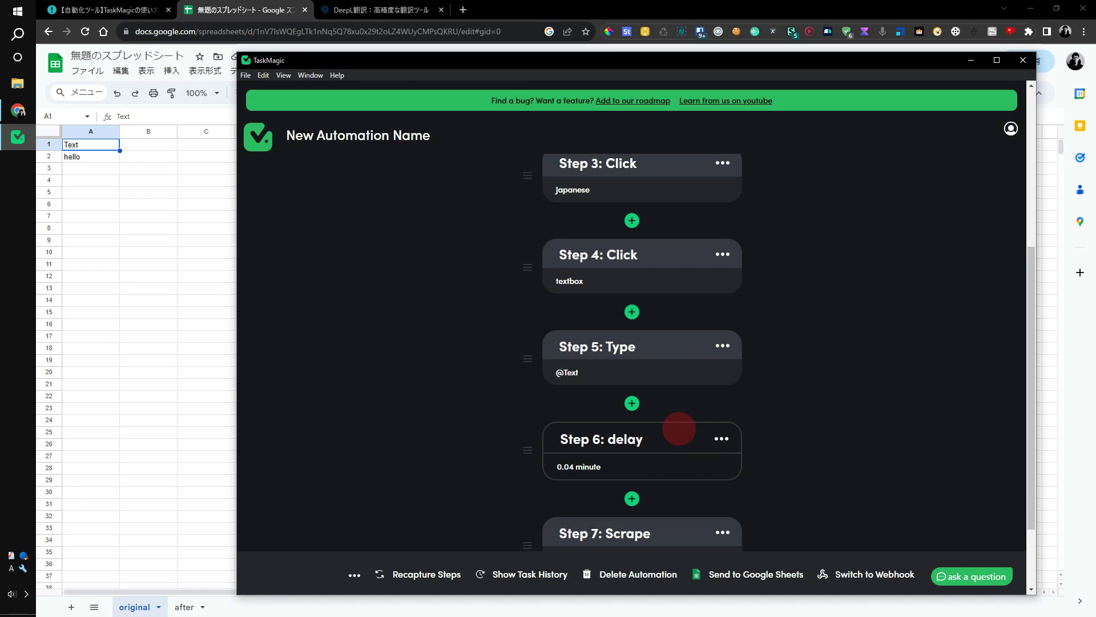
left_click(143, 192)
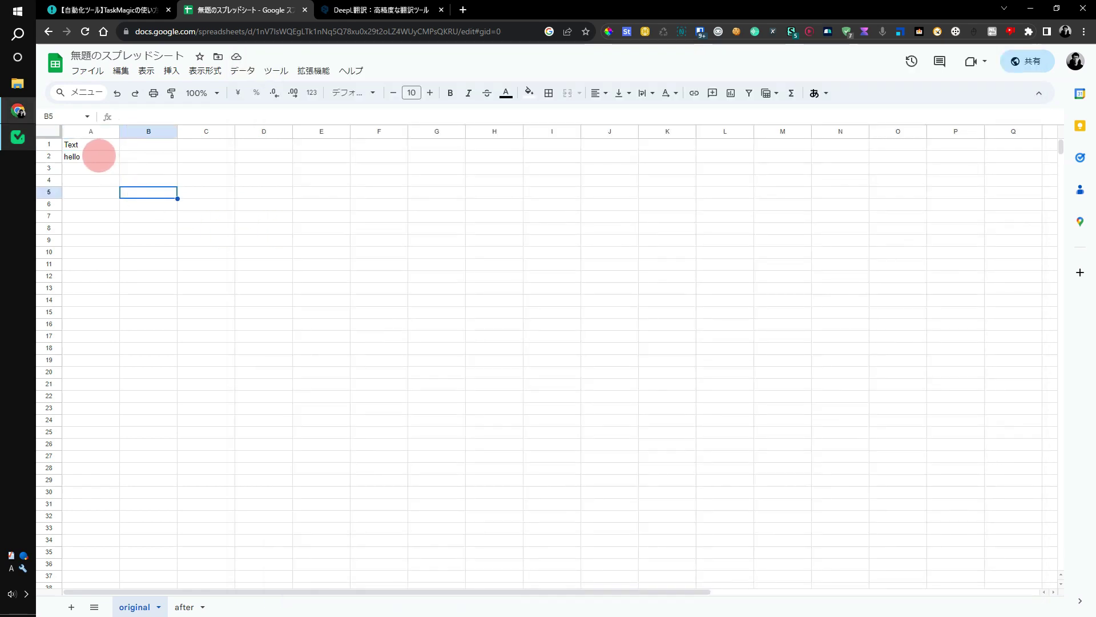
left_click_drag(98, 155, 120, 360)
left_click(17, 137)
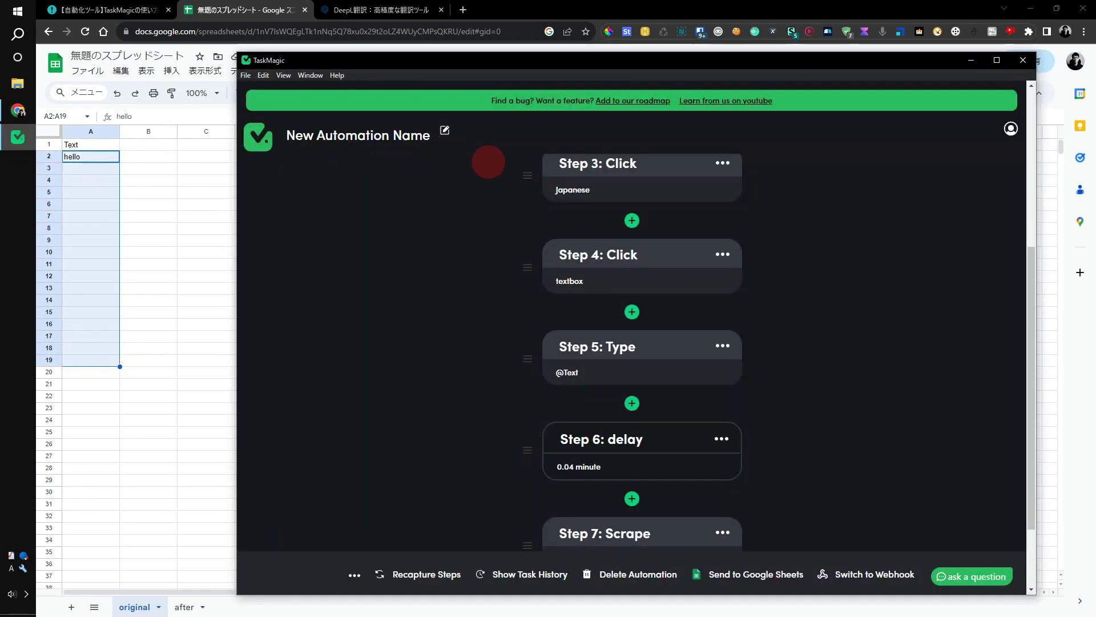
scroll(724, 275, "up", 5)
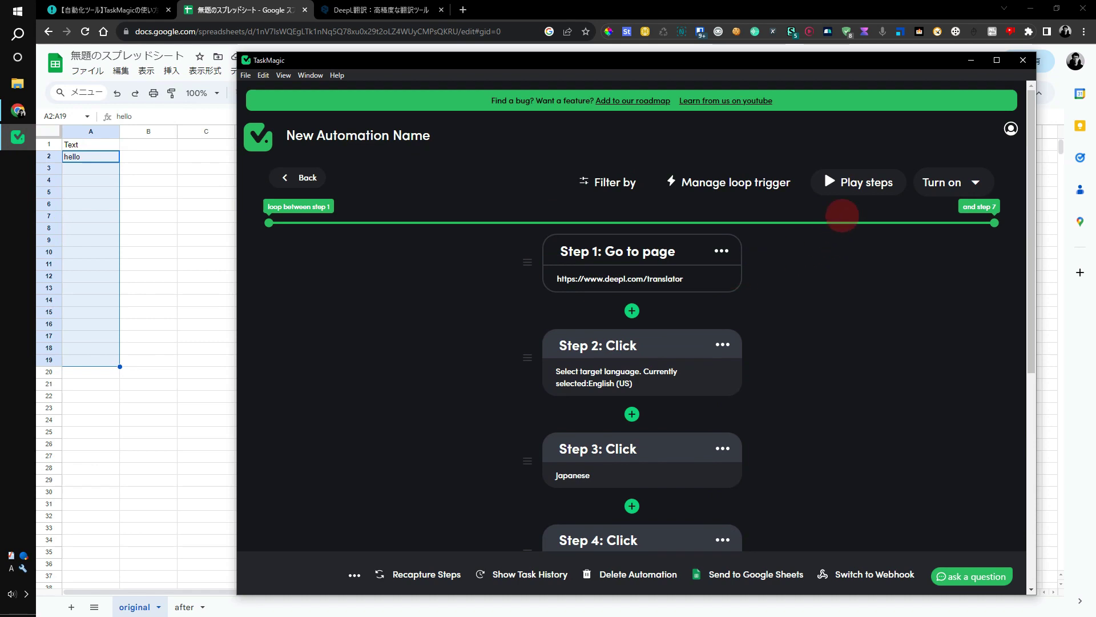
Run the automation's steps and move its browser window aside during the DeepL run.
left_click(861, 182)
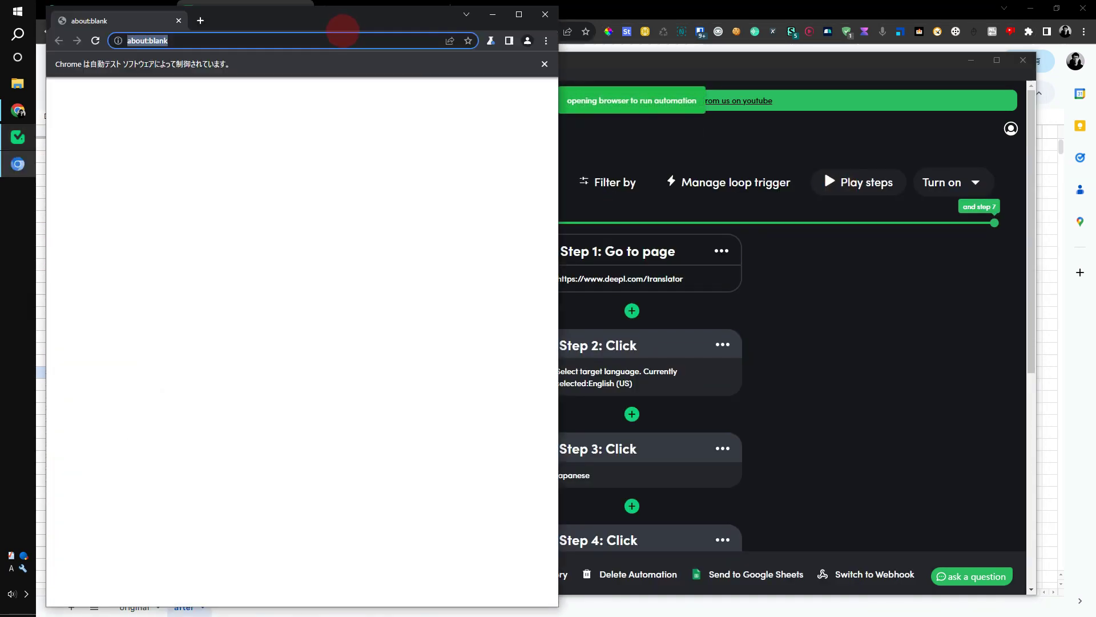
left_click_drag(349, 23, 669, 15)
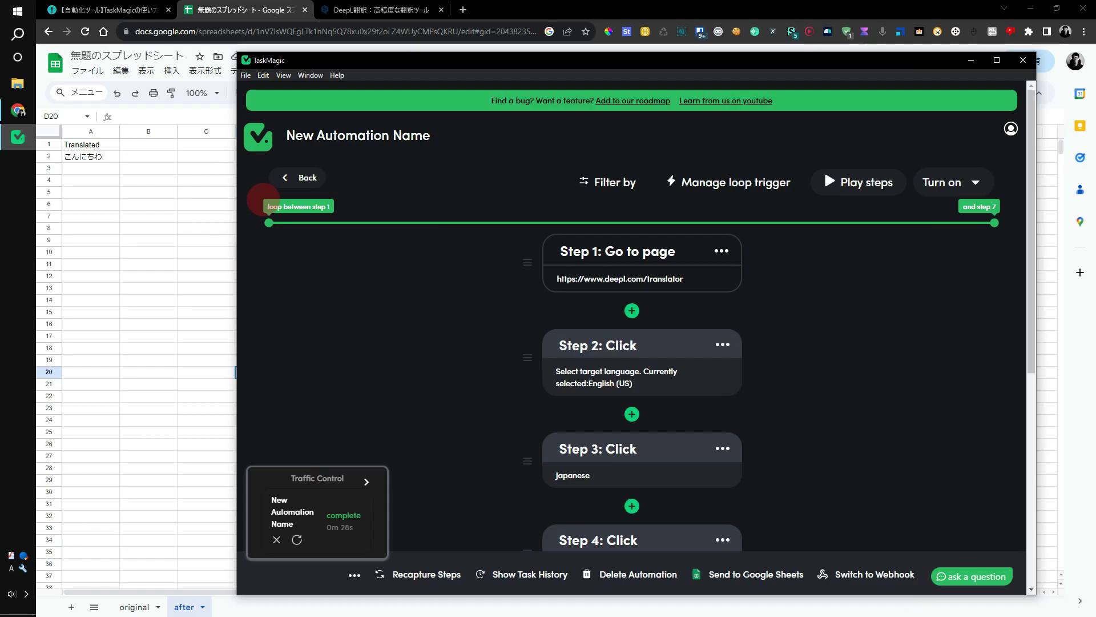
Check the original sheet's column A source text, still hello.
left_click(150, 265)
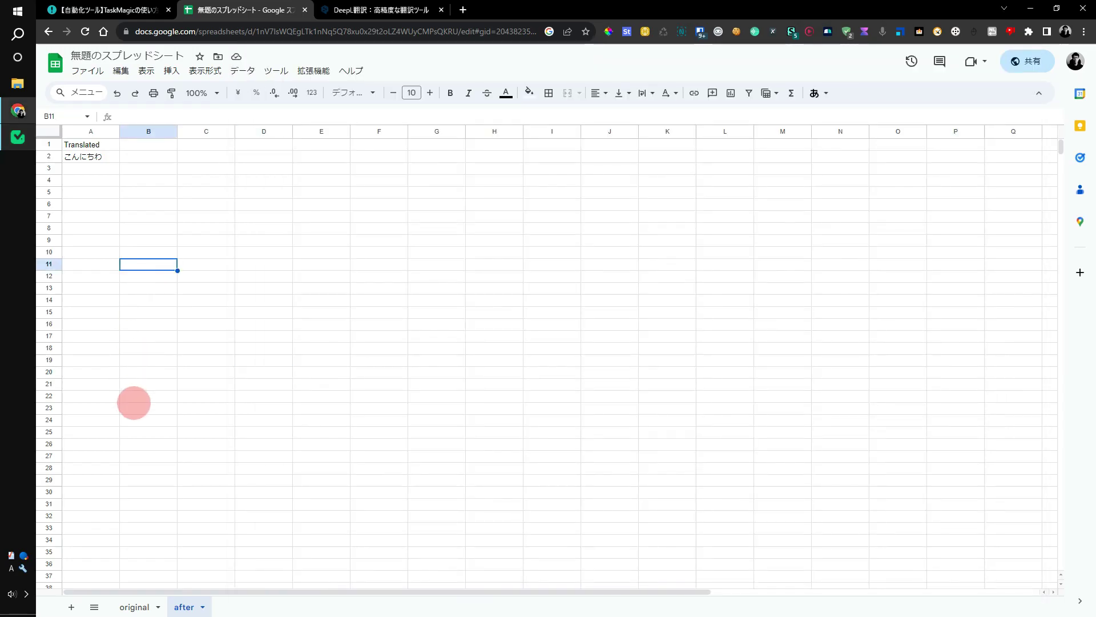
left_click(18, 136)
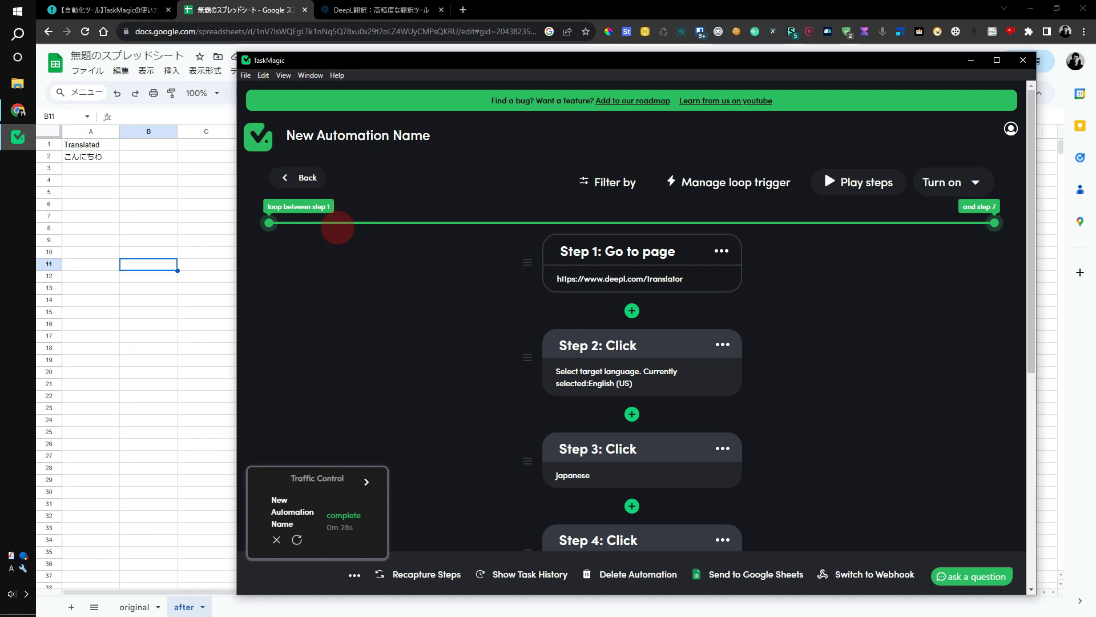
left_click(210, 312)
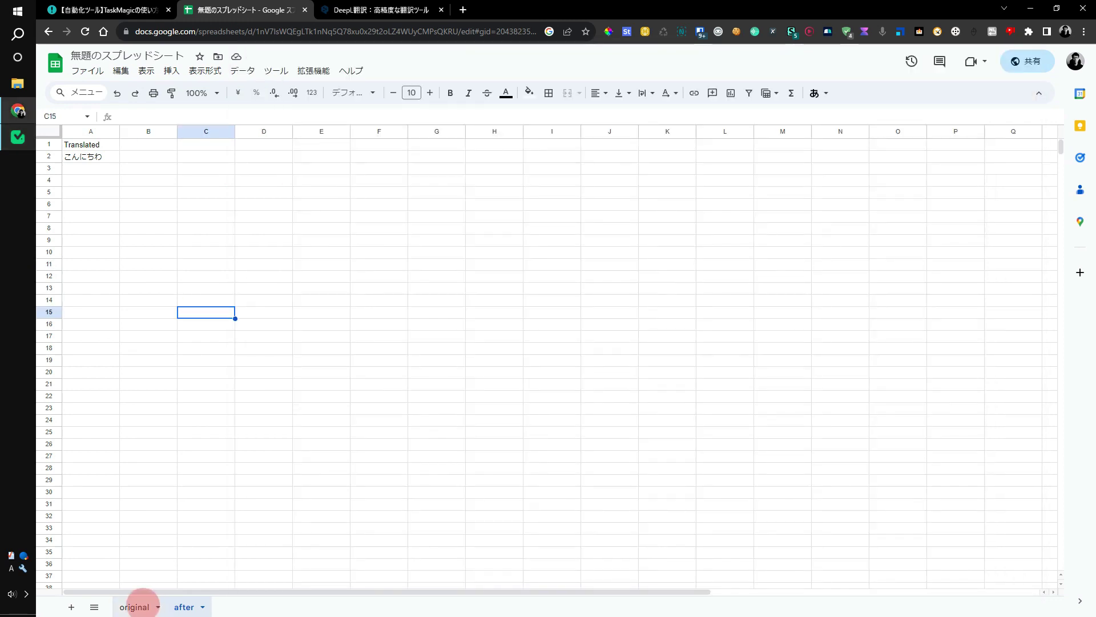
left_click(138, 605)
left_click(257, 242)
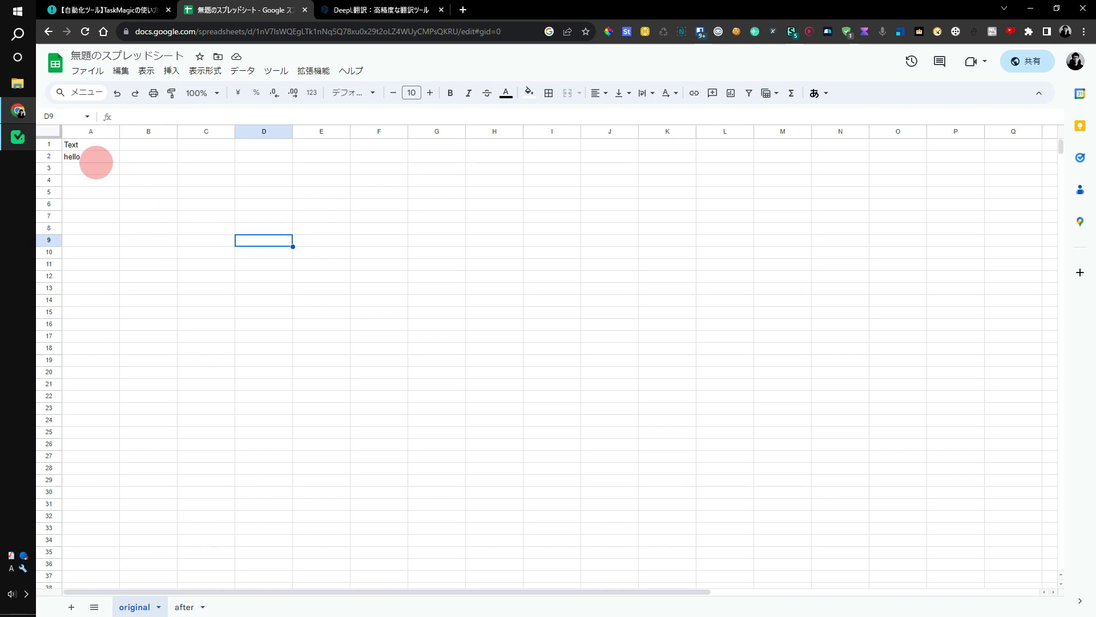
left_click_drag(91, 146, 103, 316)
left_click(205, 369)
View the DeepL page and the after sheet's translated rows holding こんにちわ.
left_click(377, 10)
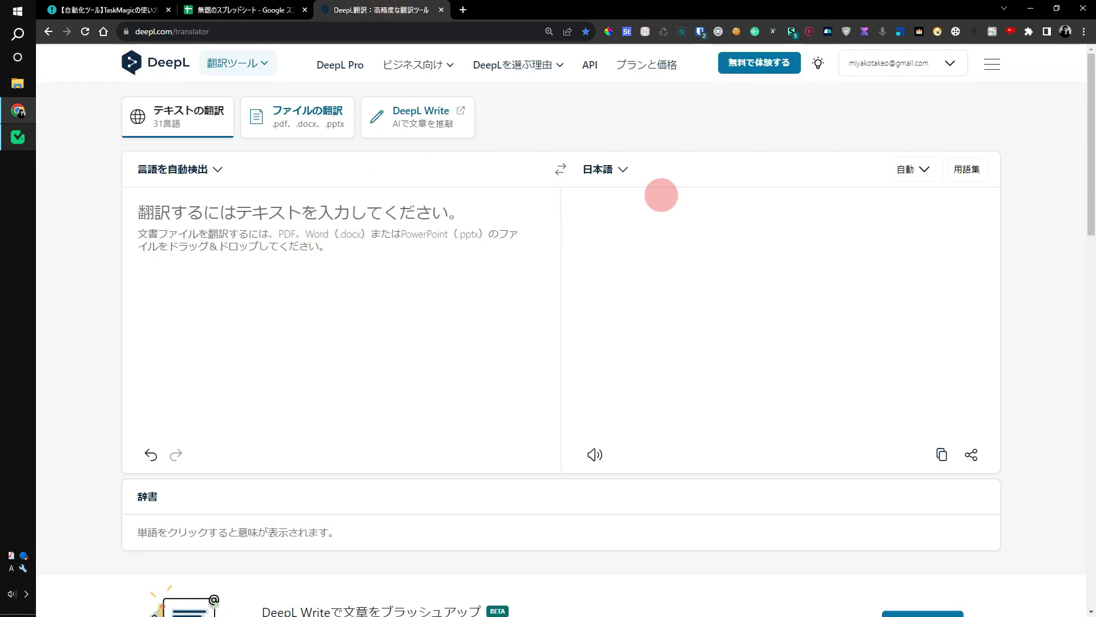
left_click(244, 10)
left_click(196, 605)
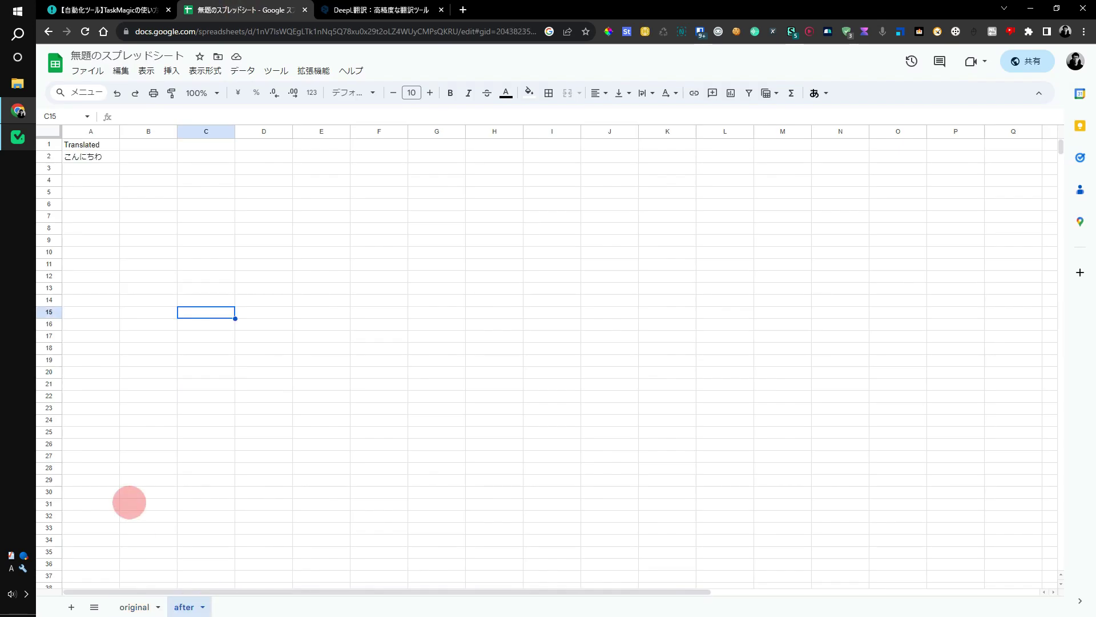
left_click_drag(98, 157, 103, 284)
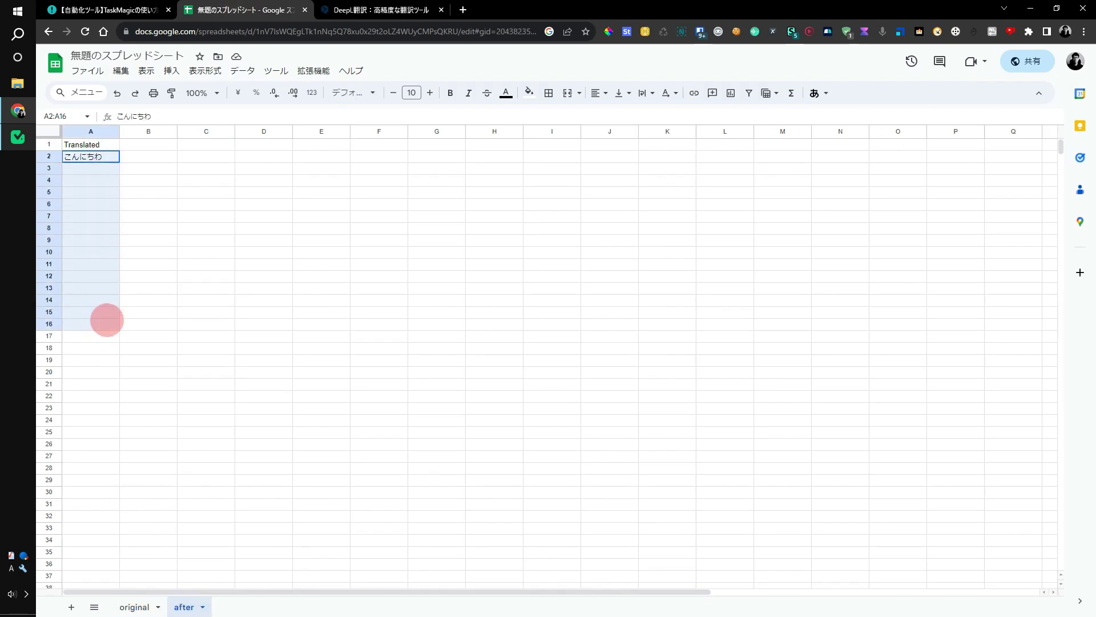
left_click(216, 242)
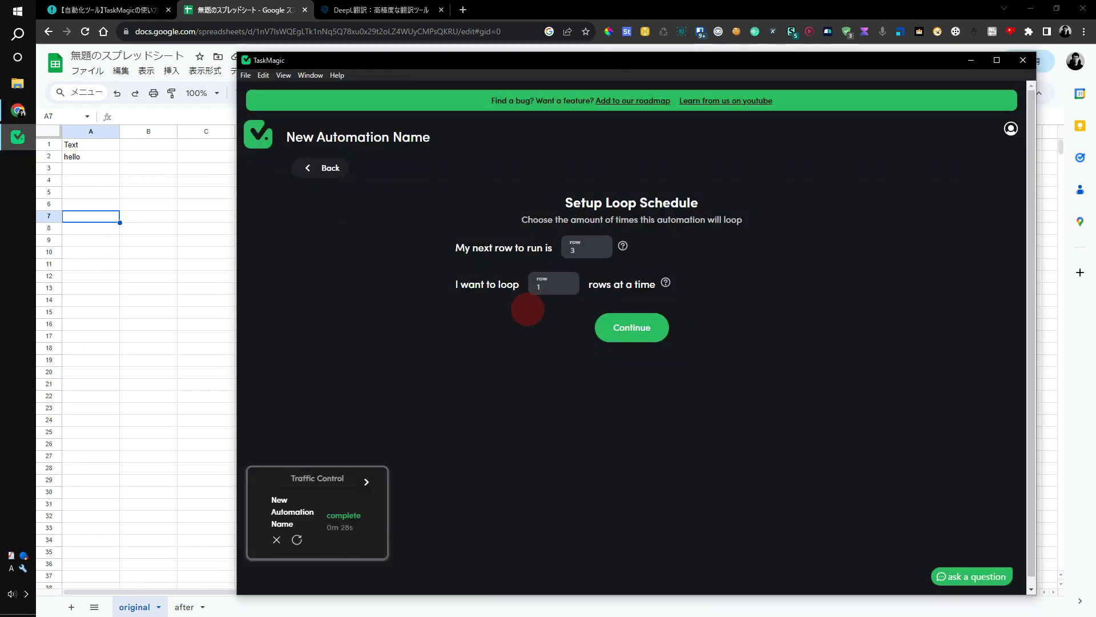
Compare the loop schedule (next row 3, one row at a time) with the original sheet.
left_click(204, 215)
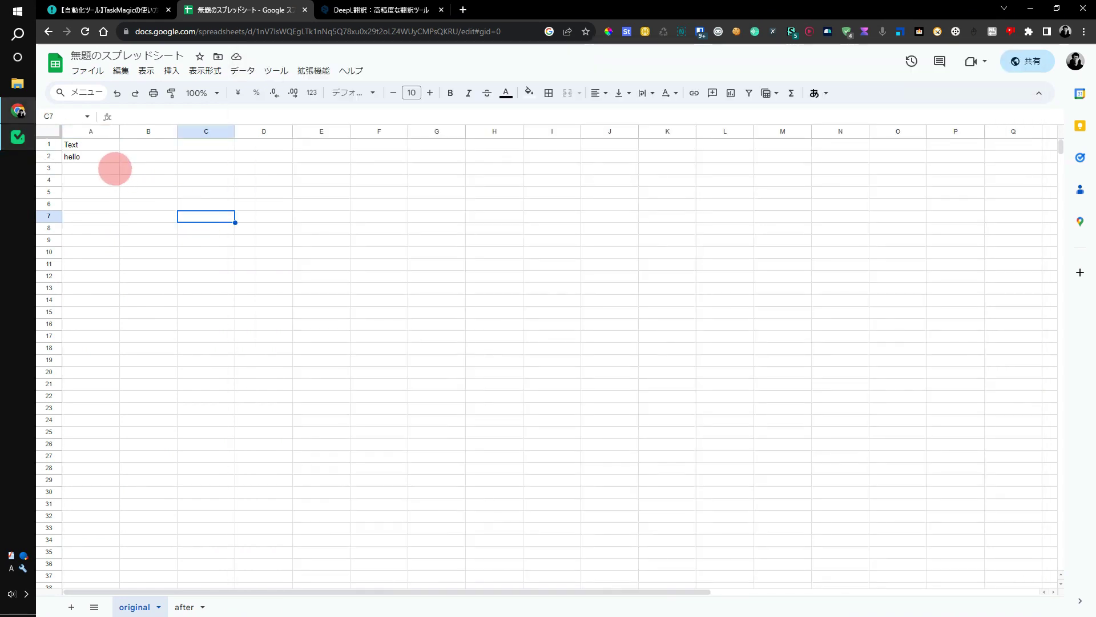
mouse_move(113, 168)
left_mouse_down()
mouse_move(125, 246)
mouse_move(105, 359)
left_mouse_up()
scroll(126, 246, "down", 3)
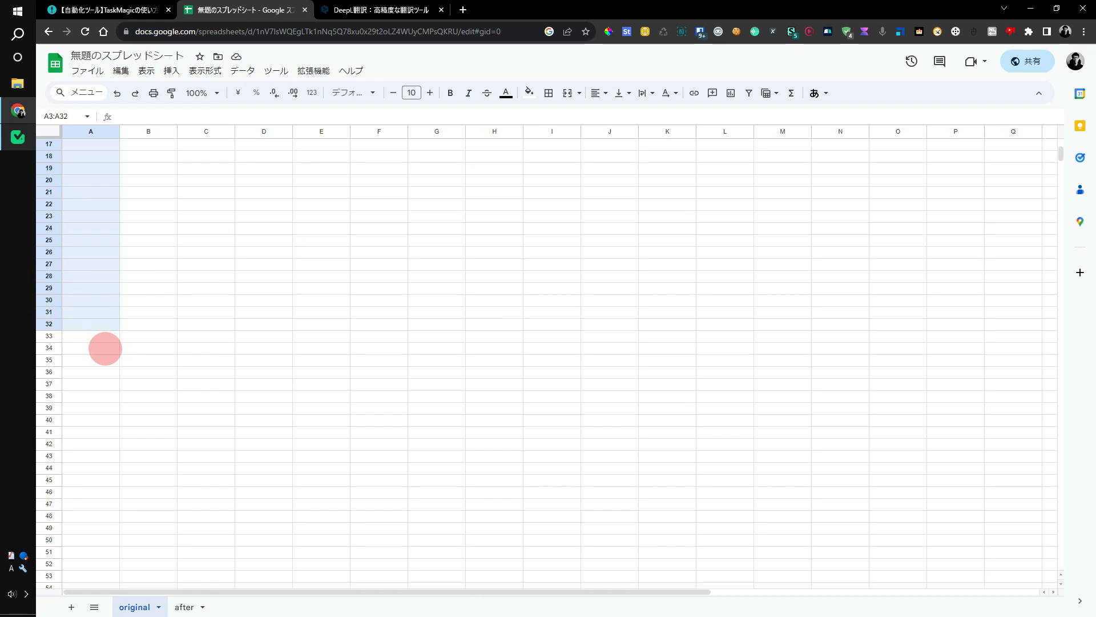
left_click(17, 137)
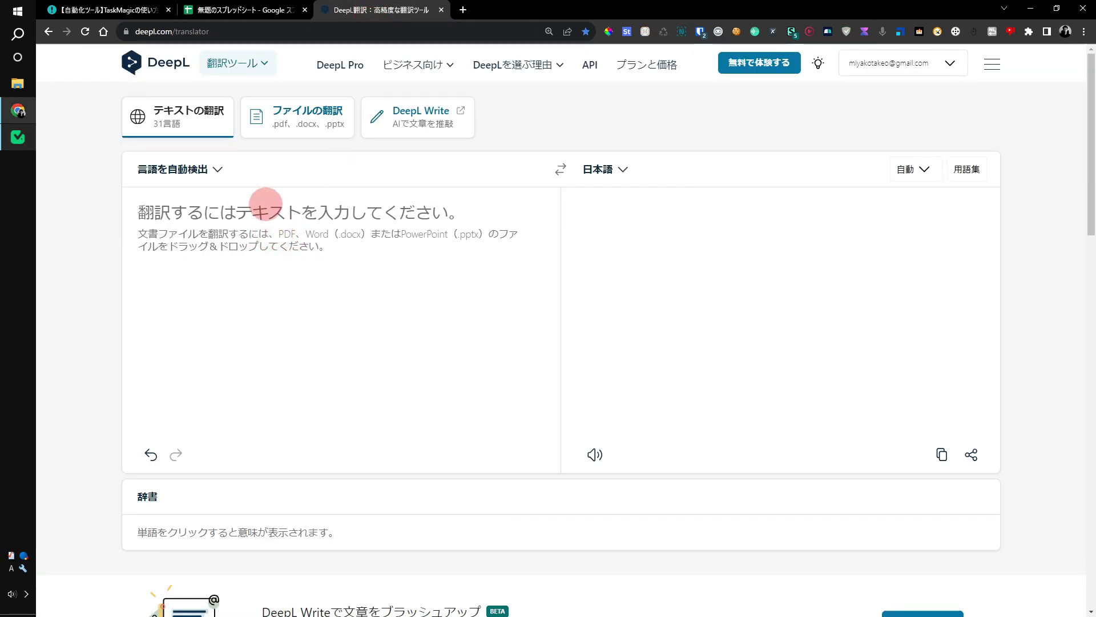
left_click(236, 10)
left_click(260, 166)
scroll(155, 206, "up", 5)
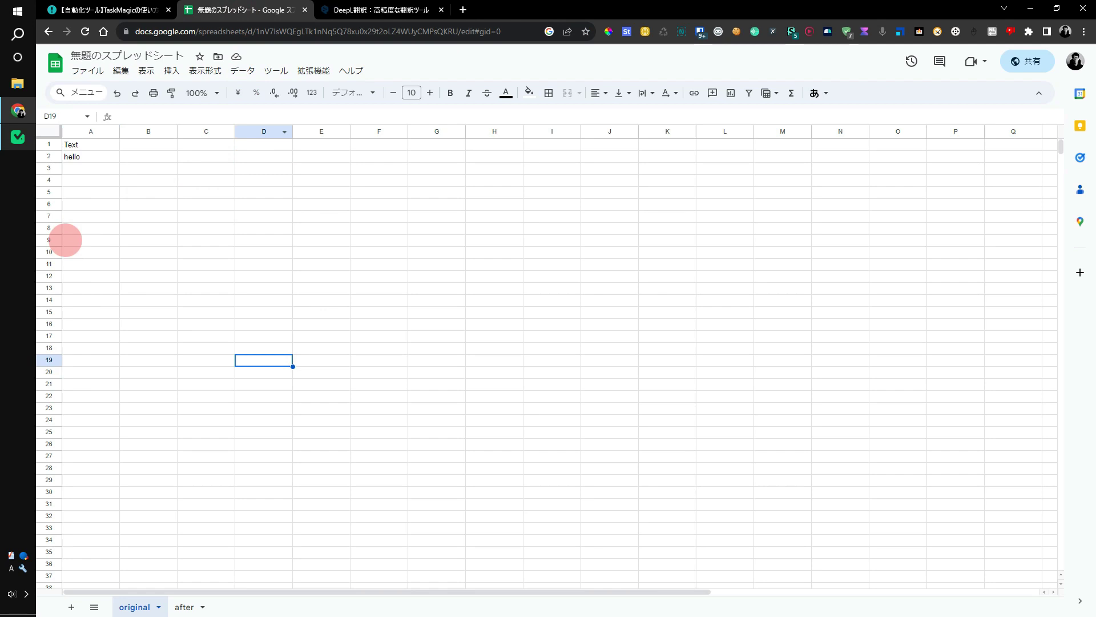
left_click(17, 136)
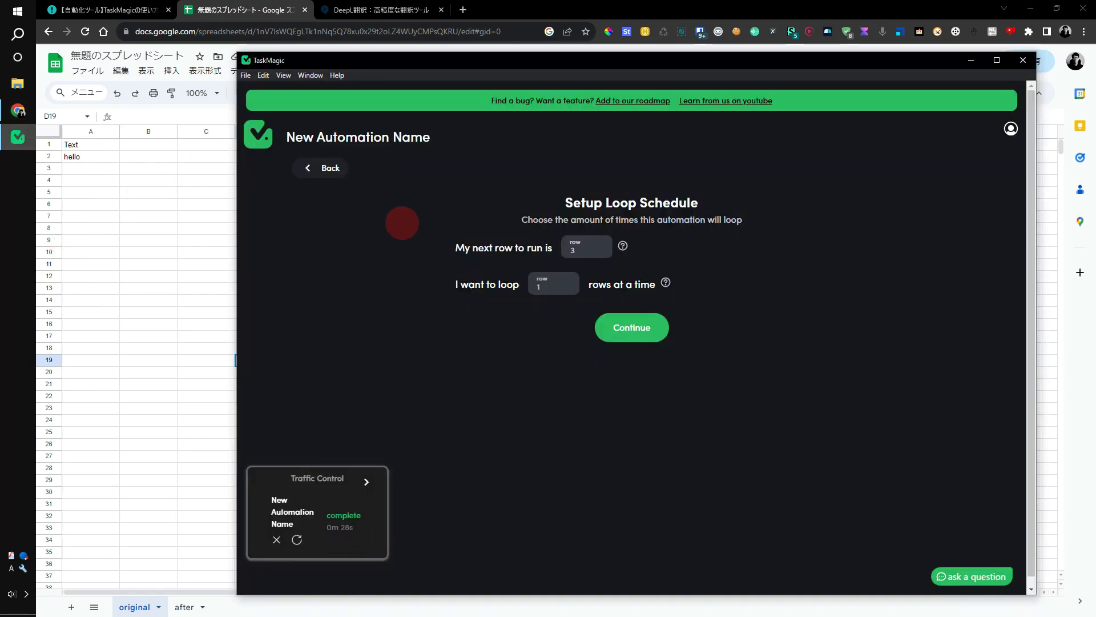